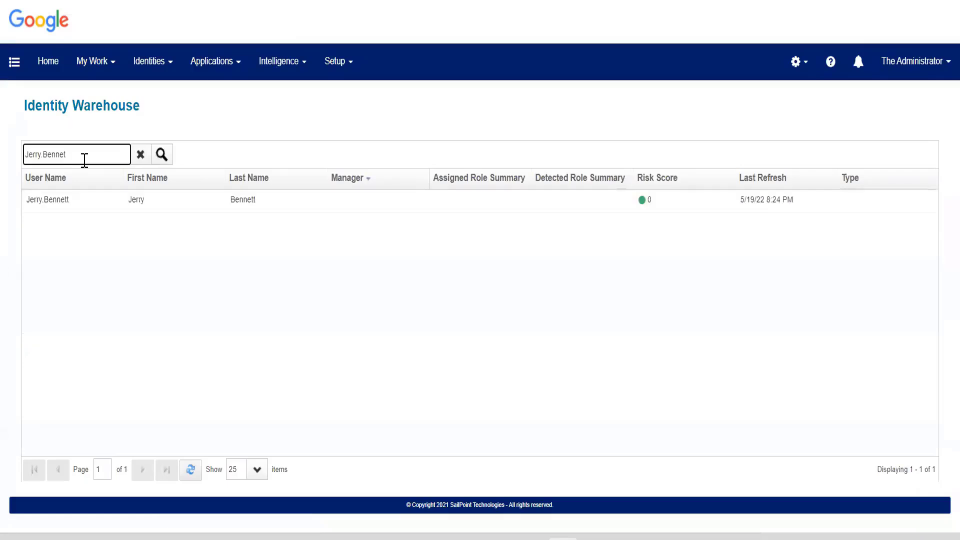
Open the searched user's identity and save a new password, entered in both Password and Confirm Password.
left_click(112, 199)
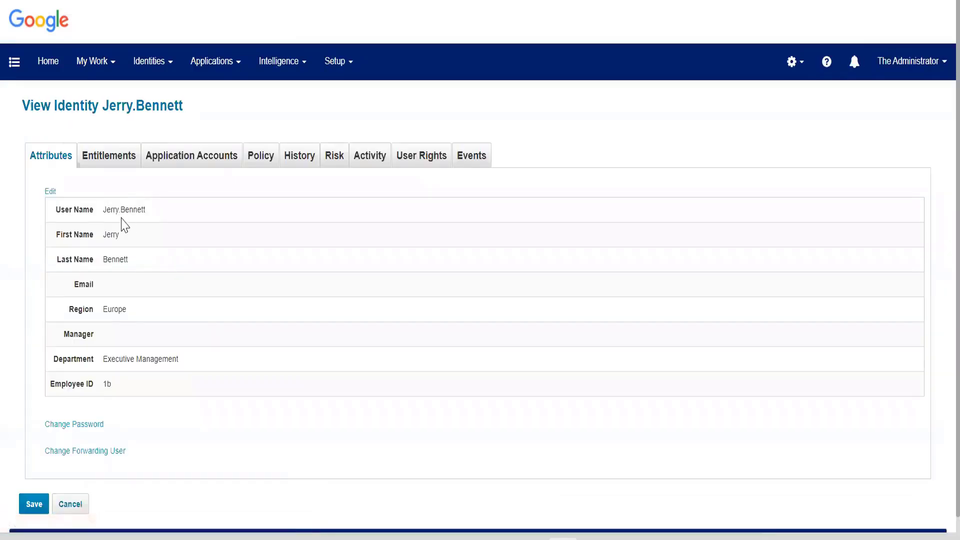
left_click_drag(102, 212, 187, 210)
left_click(81, 425)
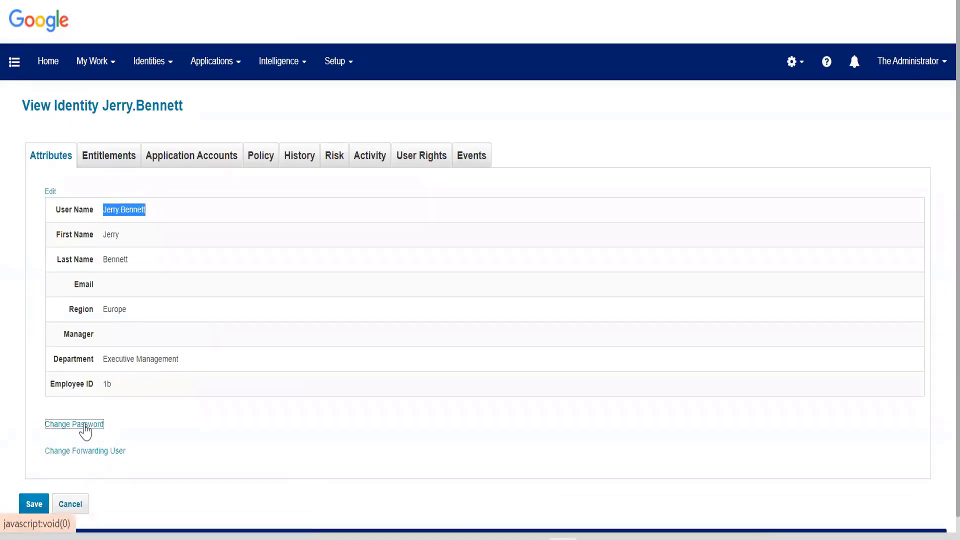
scroll(167, 443, "down", 3)
double_click(168, 339)
type("1234")
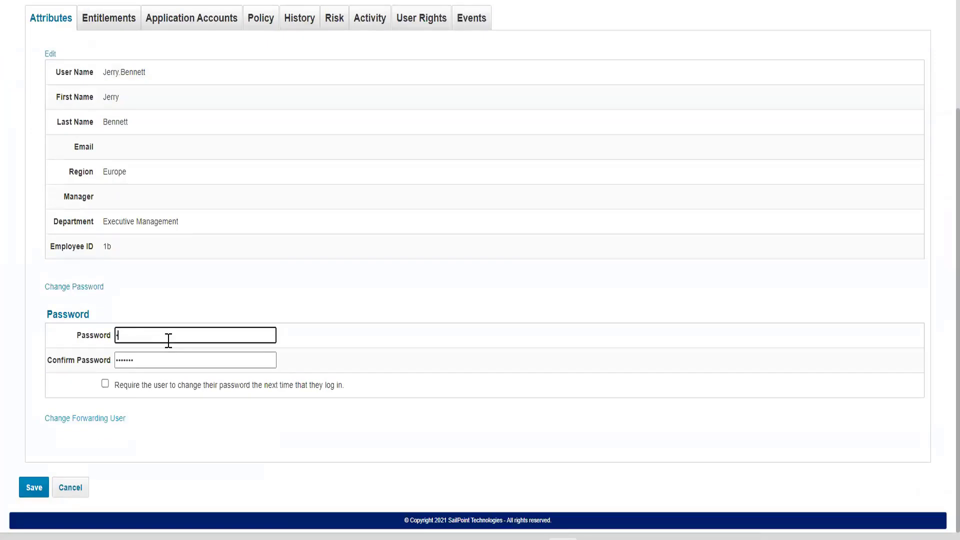
double_click(138, 366)
type("1234")
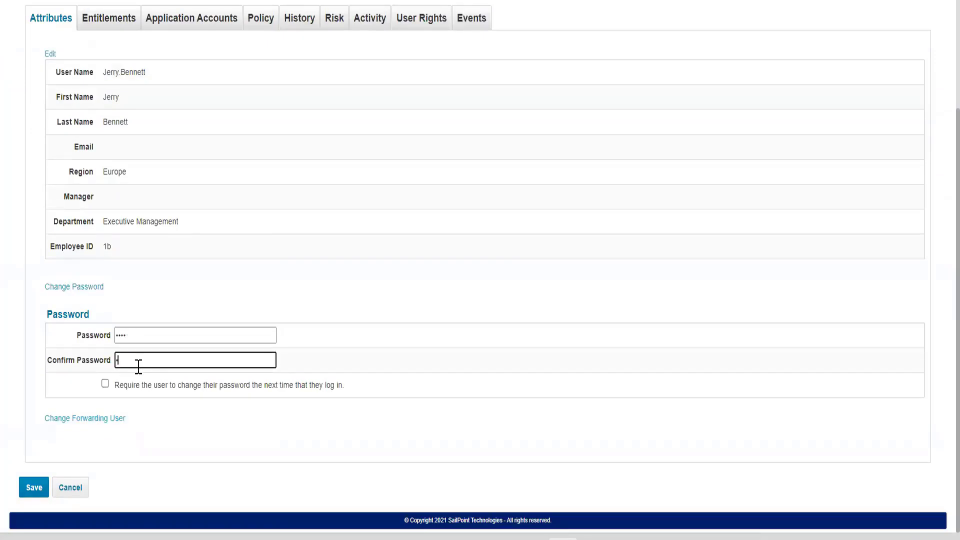
left_click(22, 490)
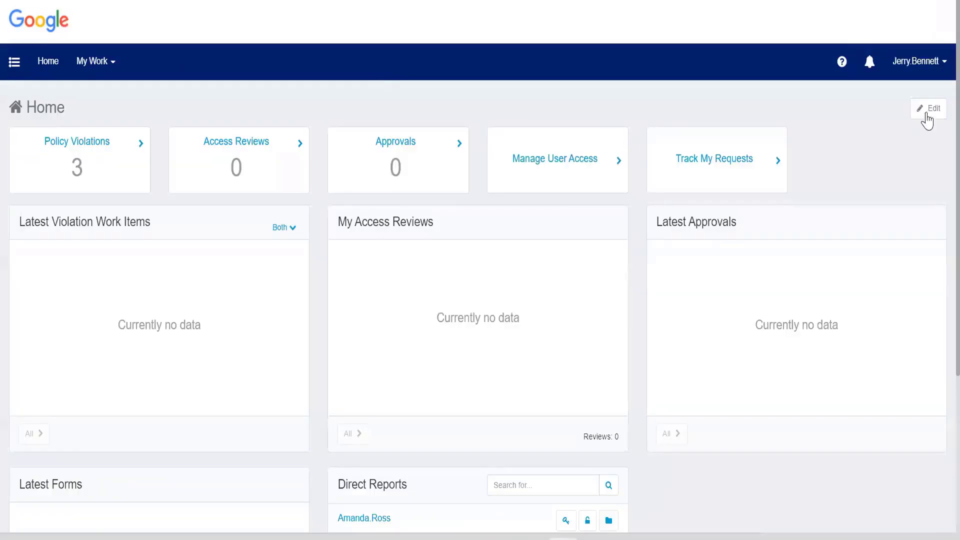
Open the Policy Violations card listing the three open Trakk SOD violations.
left_click(100, 178)
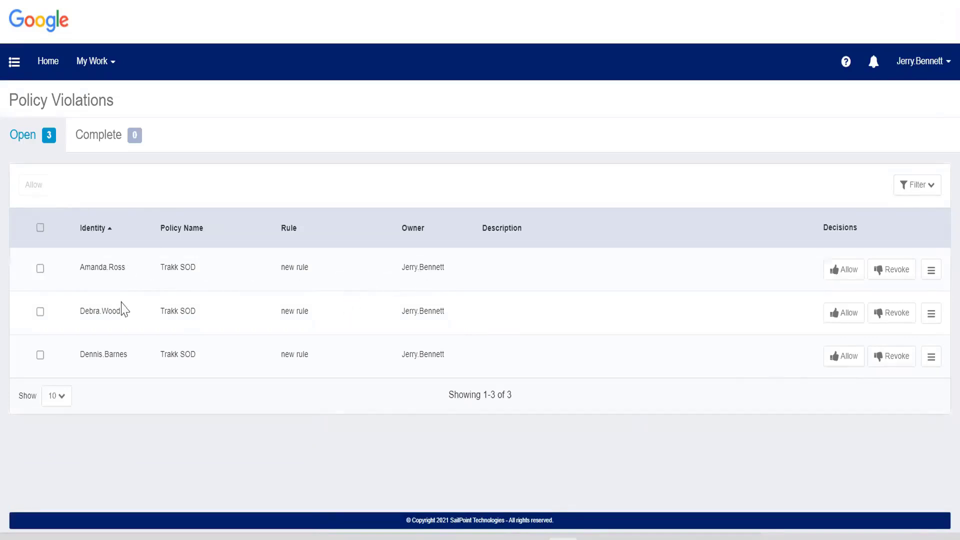
Sort the Trakk SOD violations by the Policy Name column.
left_click_drag(157, 266, 241, 267)
left_click(258, 311)
left_click_drag(162, 267, 171, 270)
left_click_drag(159, 228, 285, 227)
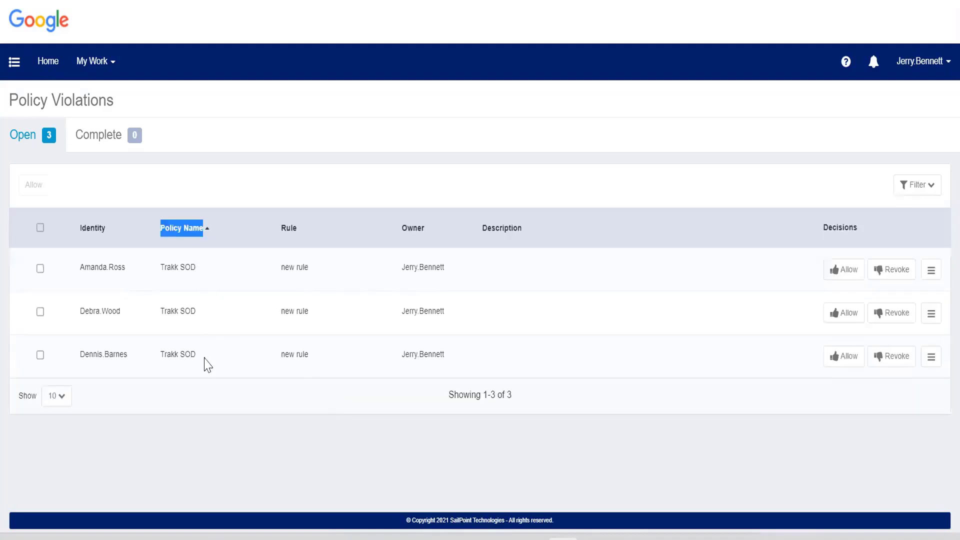
left_click(397, 405)
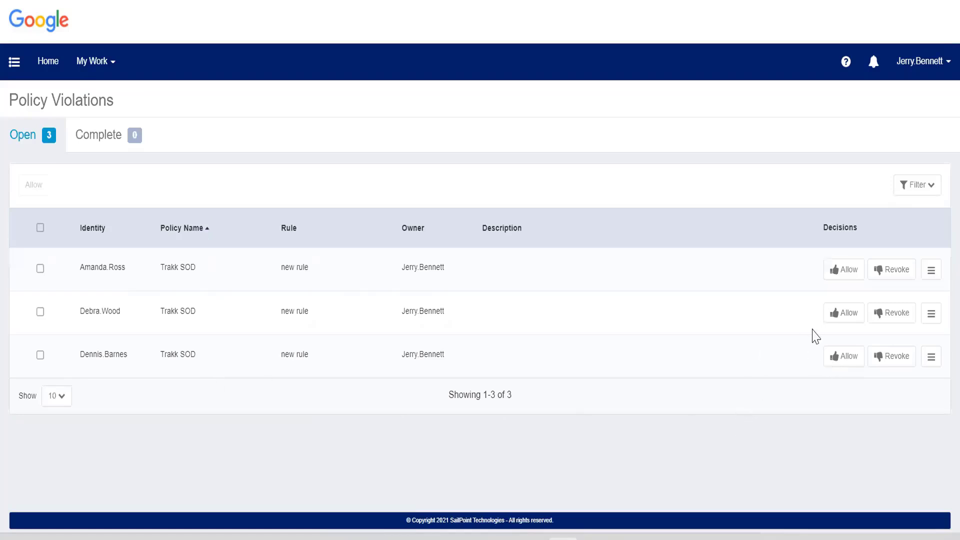
Begin allowing the first violation as an exception, then cancel the Allow new rule dialog.
left_click(843, 273)
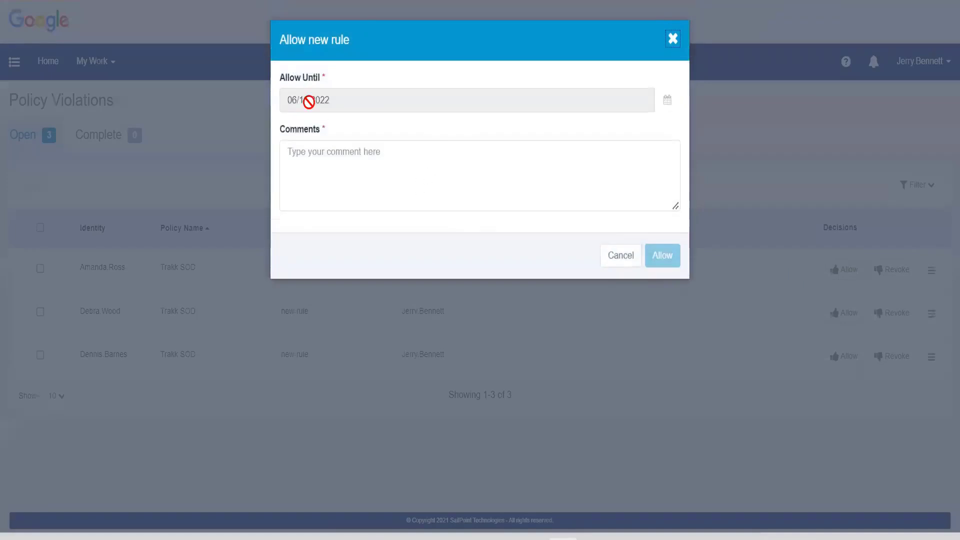
left_click(624, 258)
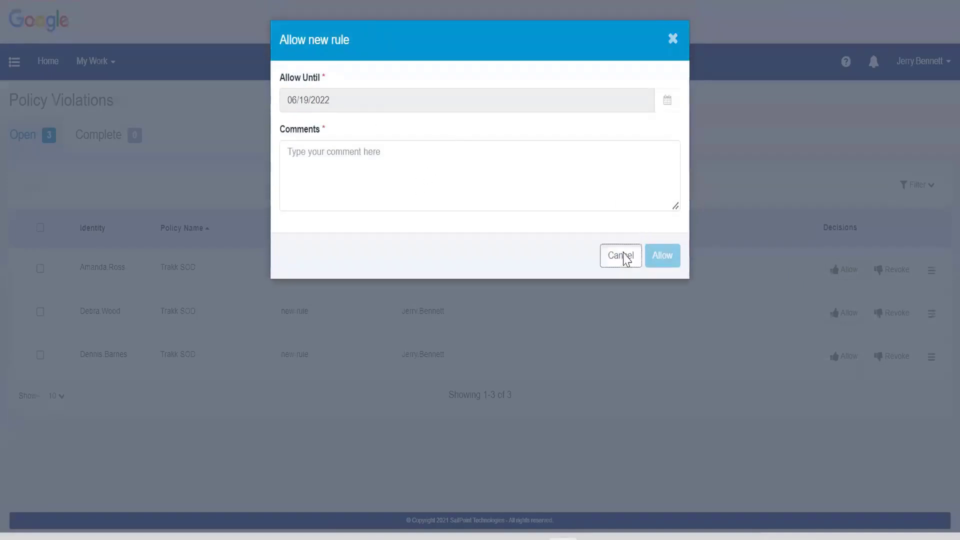
left_click(623, 257)
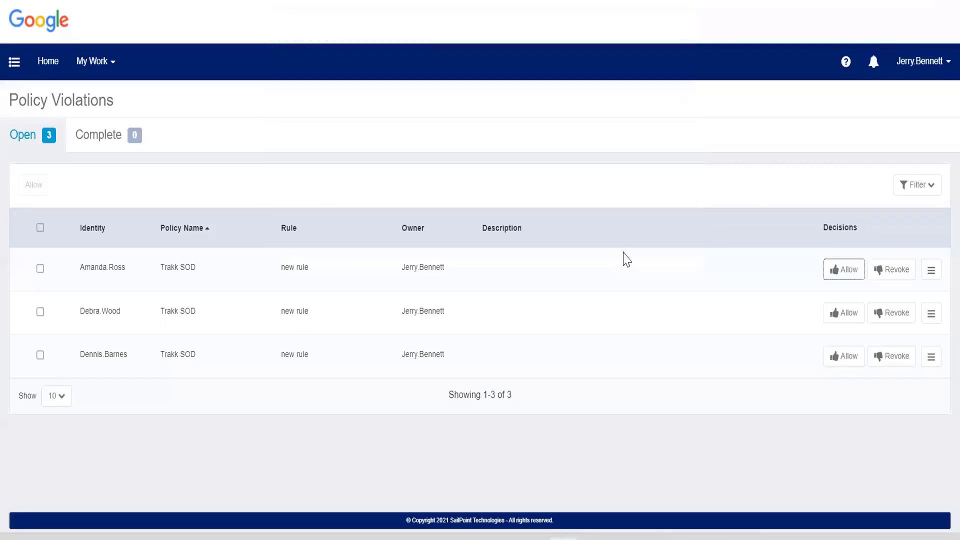
Revoke the approve entitlement on the first Trakk SOD violation, save the decision, and log out.
left_click(890, 272)
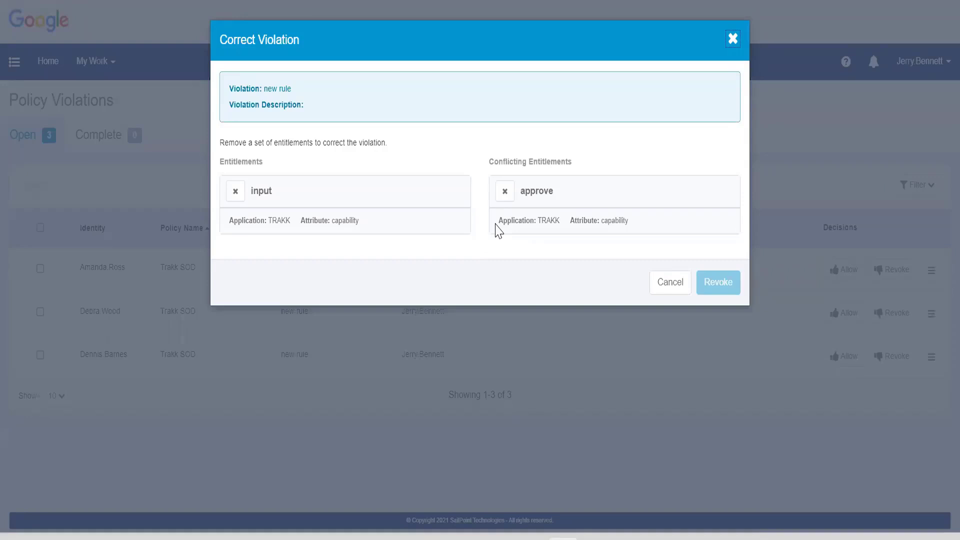
left_click(506, 195)
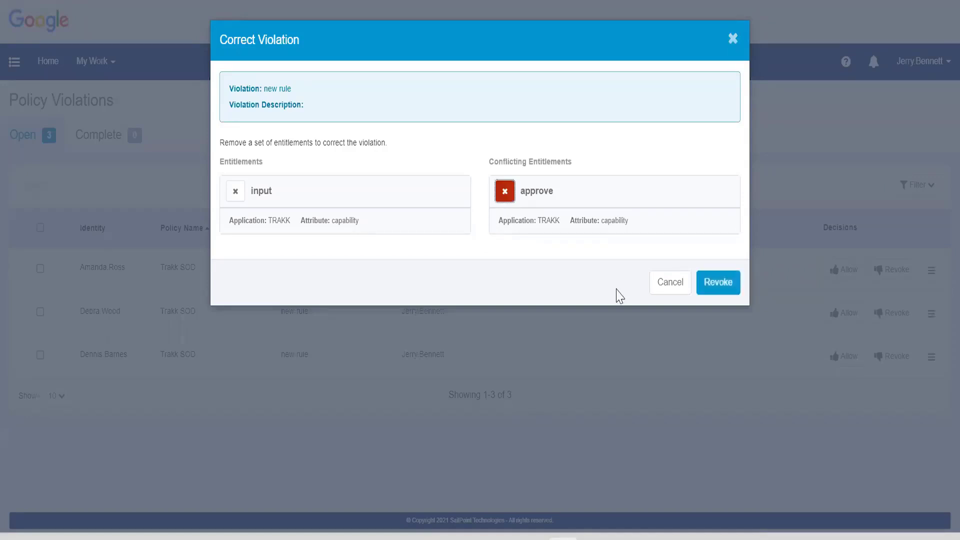
left_click(725, 294)
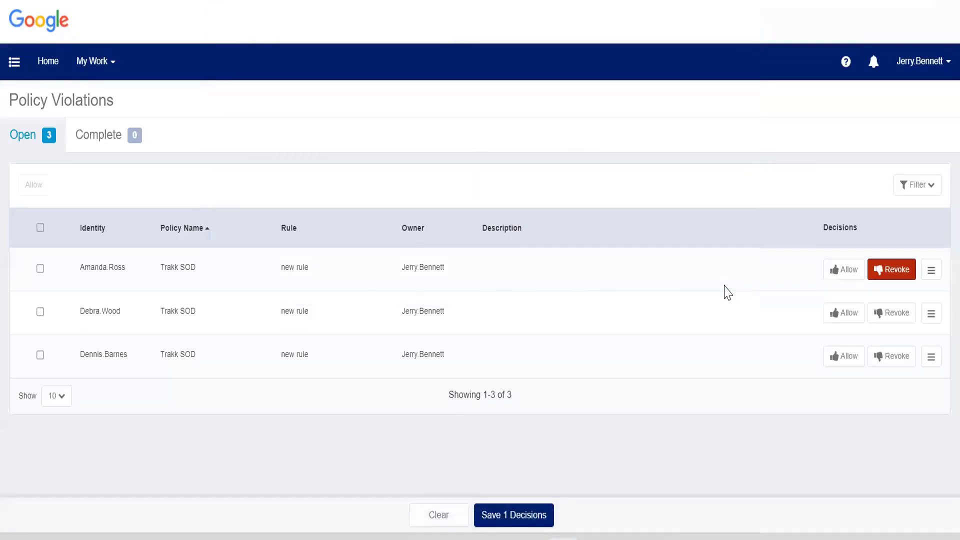
left_click(515, 517)
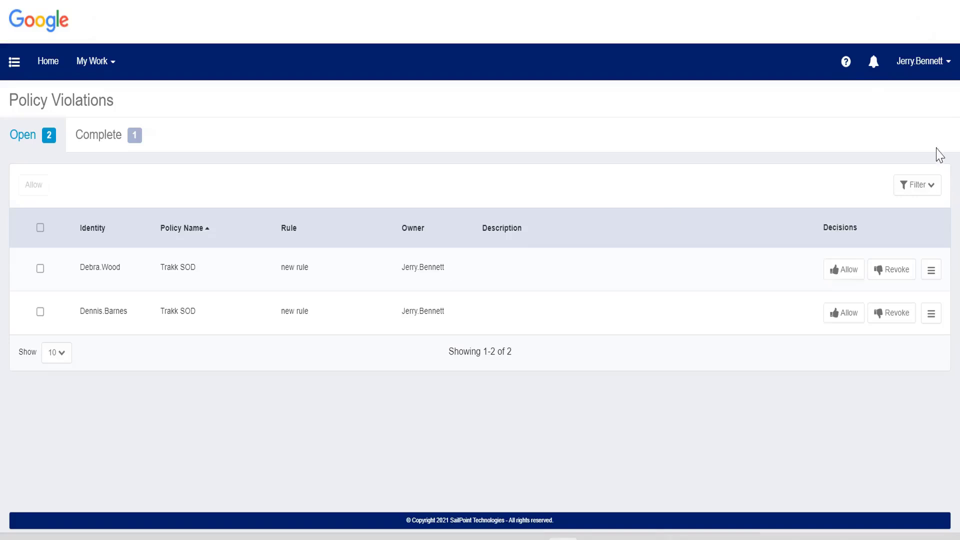
left_click(922, 61)
left_click(914, 139)
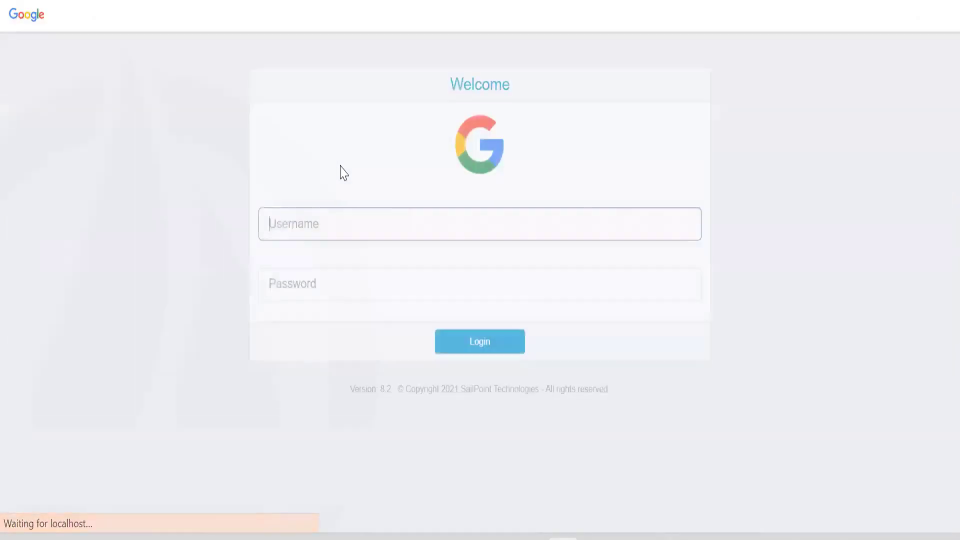
Log in as spadmin with the administrator password.
type("spadmin")
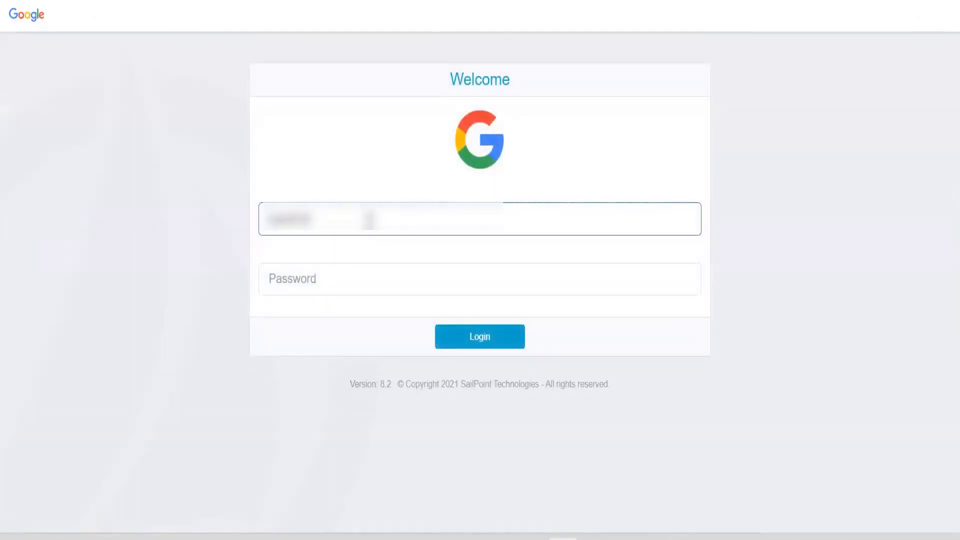
key("Tab")
type("admin")
key("Return")
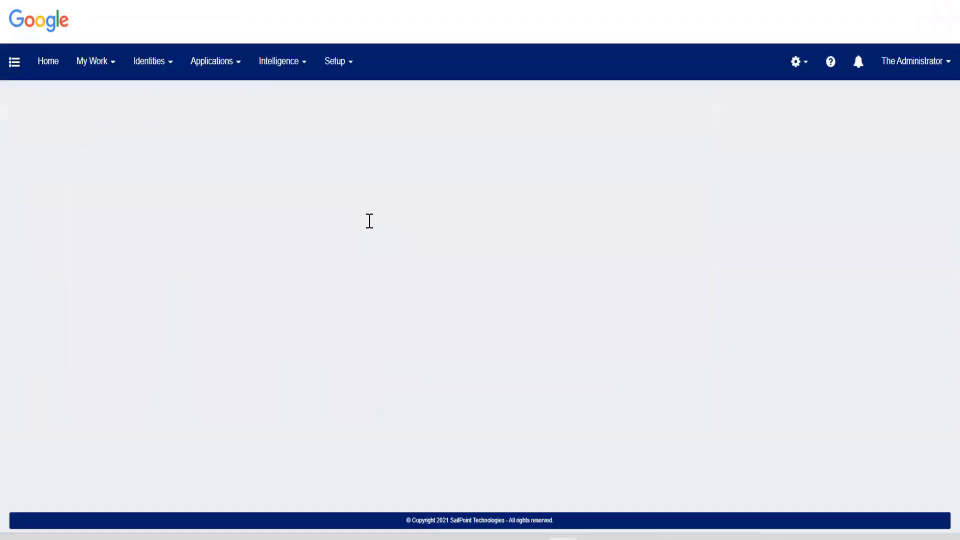
Open the Trakk SOD policy from Setup > Policies.
left_click(322, 80)
left_click(349, 150)
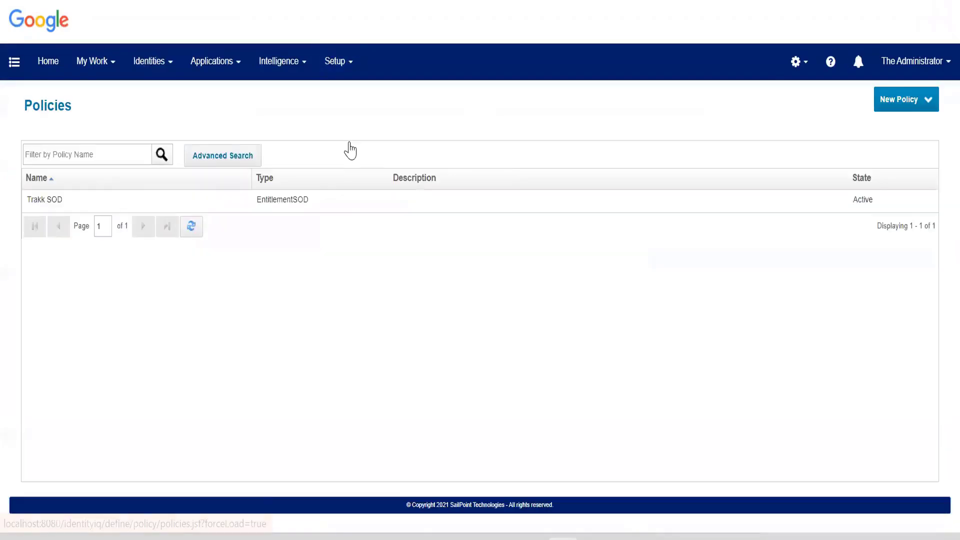
left_click(176, 204)
scroll(217, 370, "down", 1)
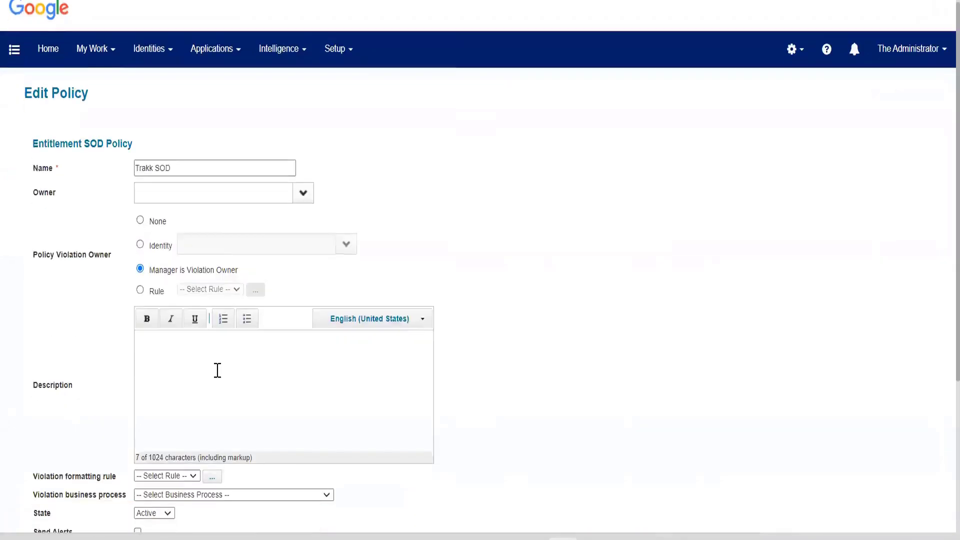
scroll(218, 370, "down", 2)
Open the policy's 'new rule' and review its TRAKK capability approve versus input pairing.
left_click(157, 281)
scroll(394, 347, "down", 3)
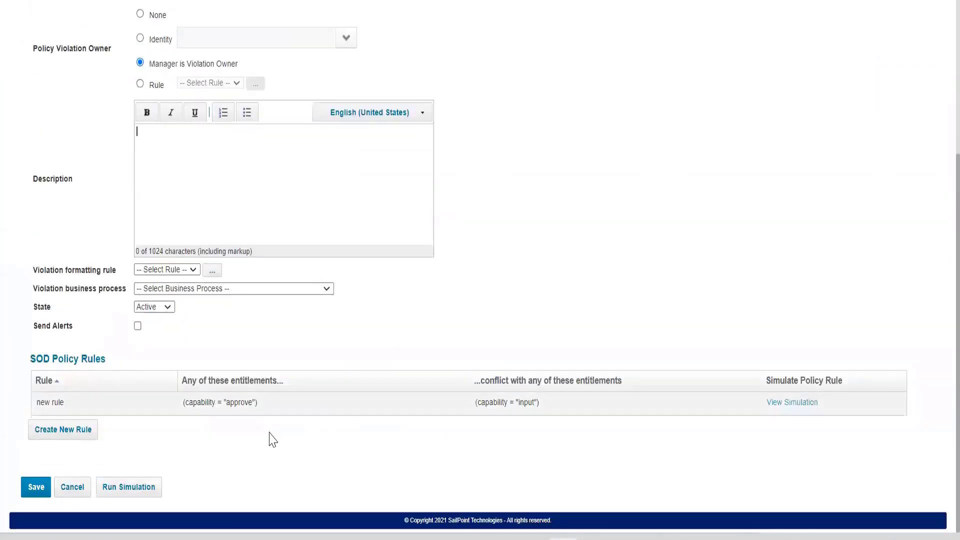
left_click(259, 408)
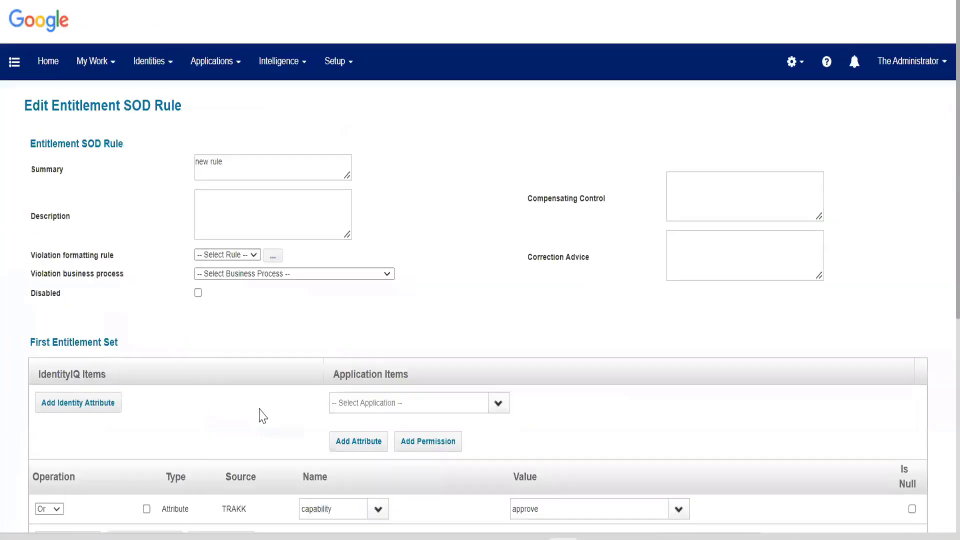
left_click(207, 209)
scroll(330, 296, "down", 3)
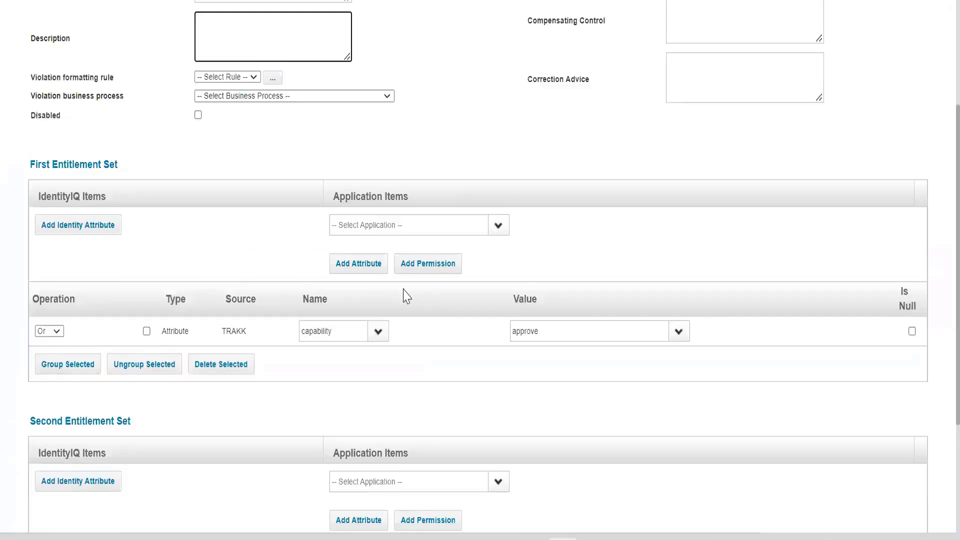
scroll(405, 295, "up", 2)
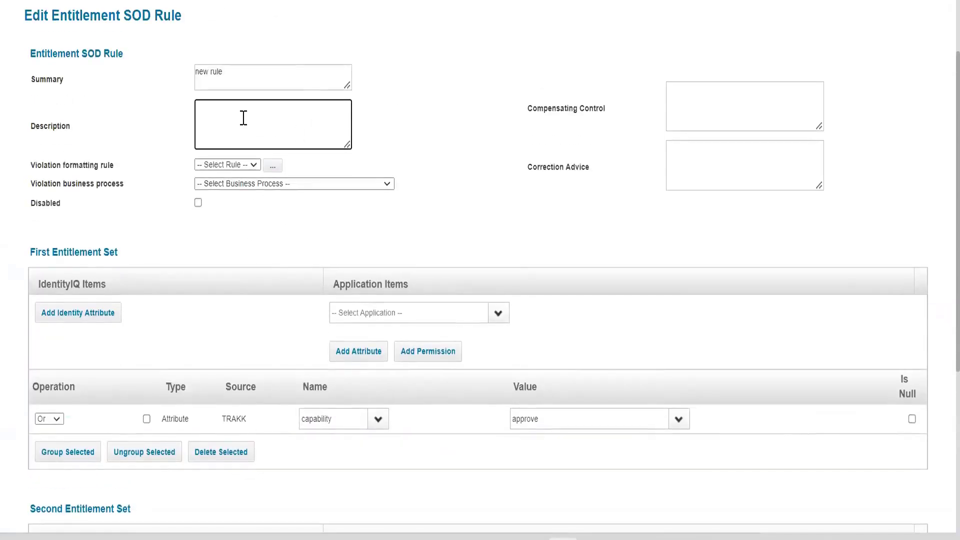
scroll(243, 118, "down", 5)
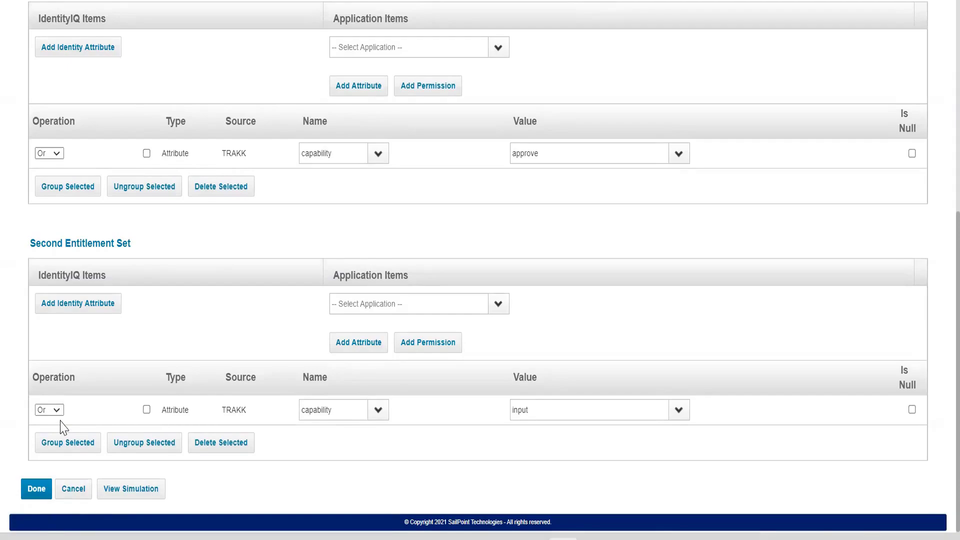
scroll(60, 427, "up", 7)
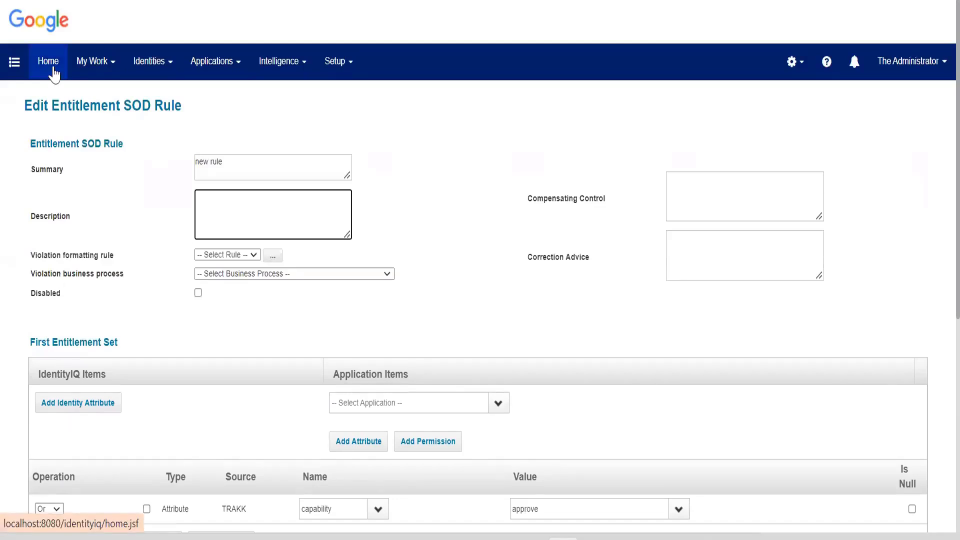
Go back to Home and reopen the Trakk SOD policy through Setup > Policies.
left_click(54, 70)
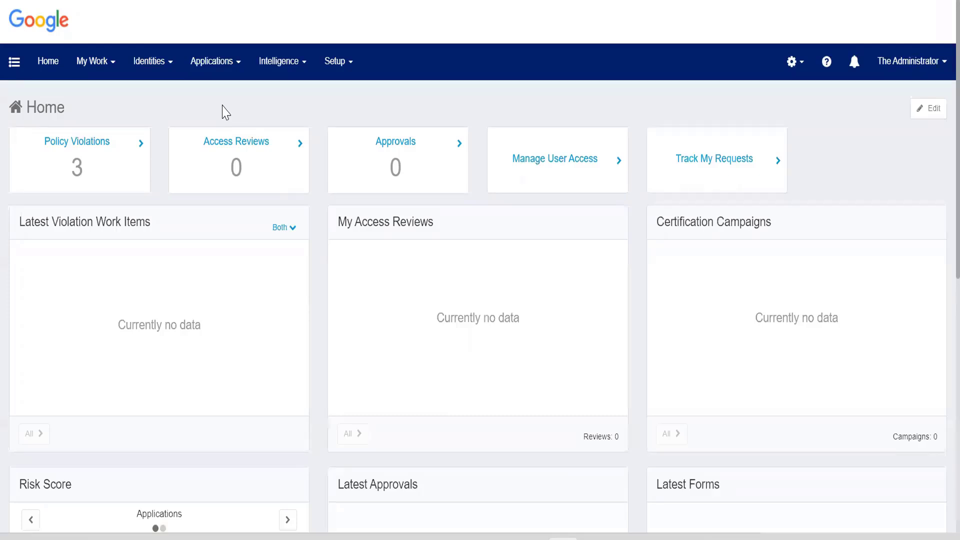
left_click(355, 62)
left_click(350, 164)
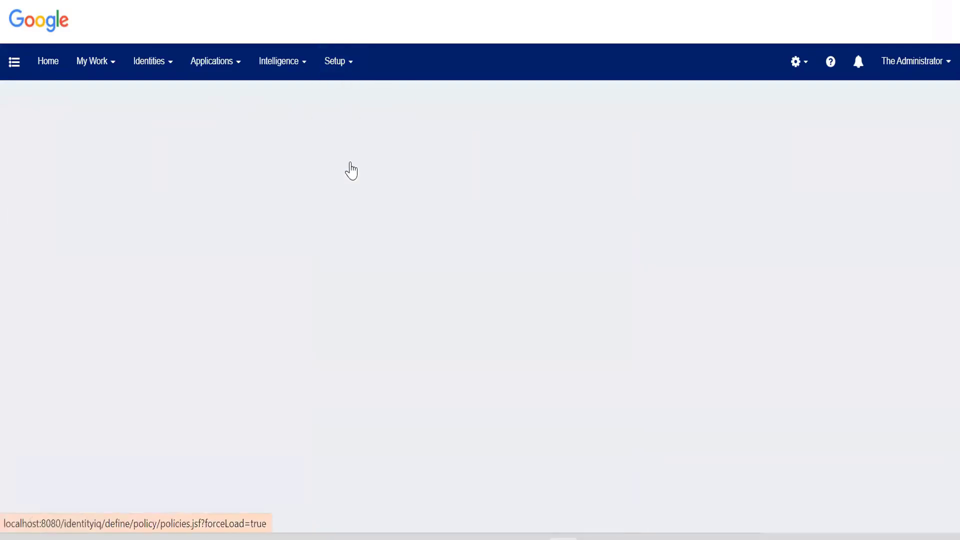
left_click(303, 204)
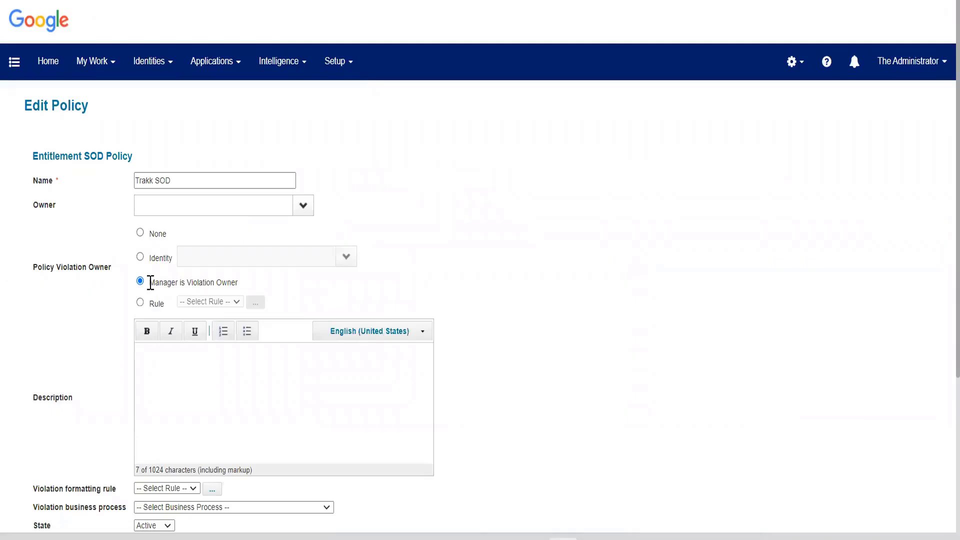
Scroll through the Trakk SOD policy settings down to its rule list showing 'new rule'.
left_click_drag(148, 280, 257, 285)
scroll(255, 336, "down", 2)
scroll(258, 339, "down", 1)
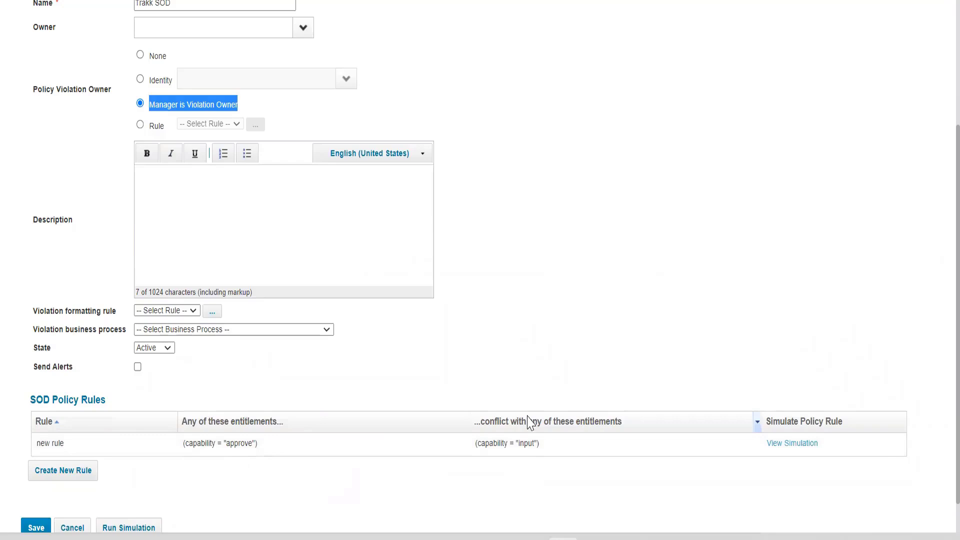
left_click(515, 228)
scroll(515, 228, "up", 4)
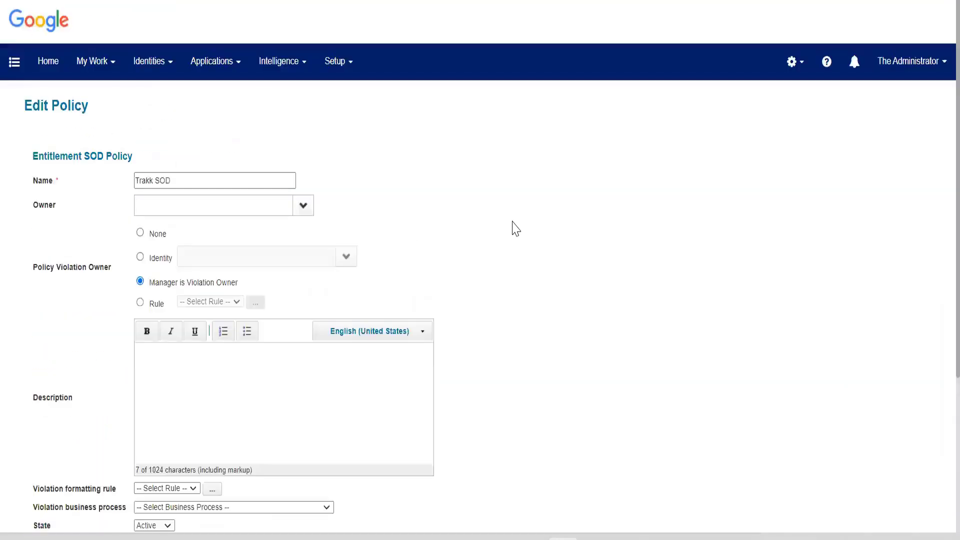
Go to Manage User Access from the quick links' access management section.
left_click(10, 67)
left_click(35, 136)
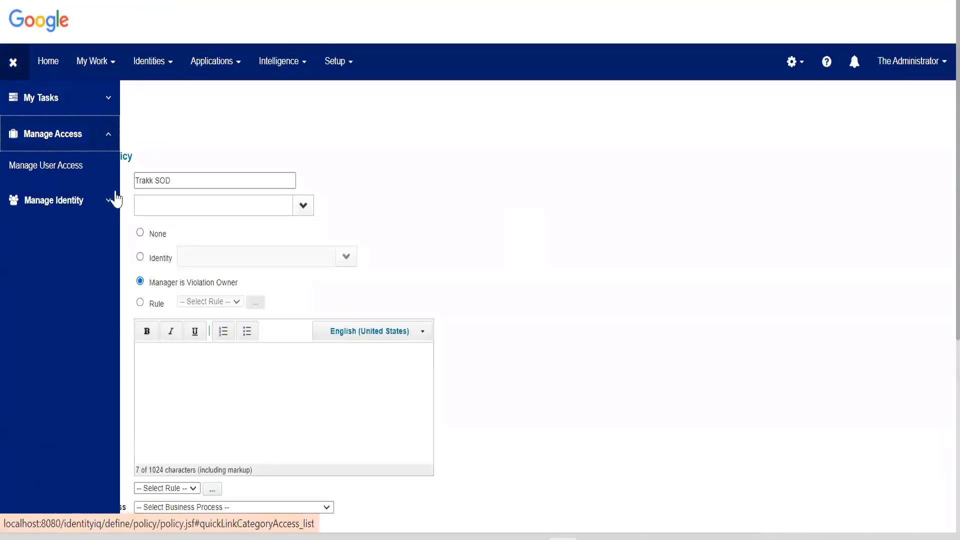
left_click(90, 181)
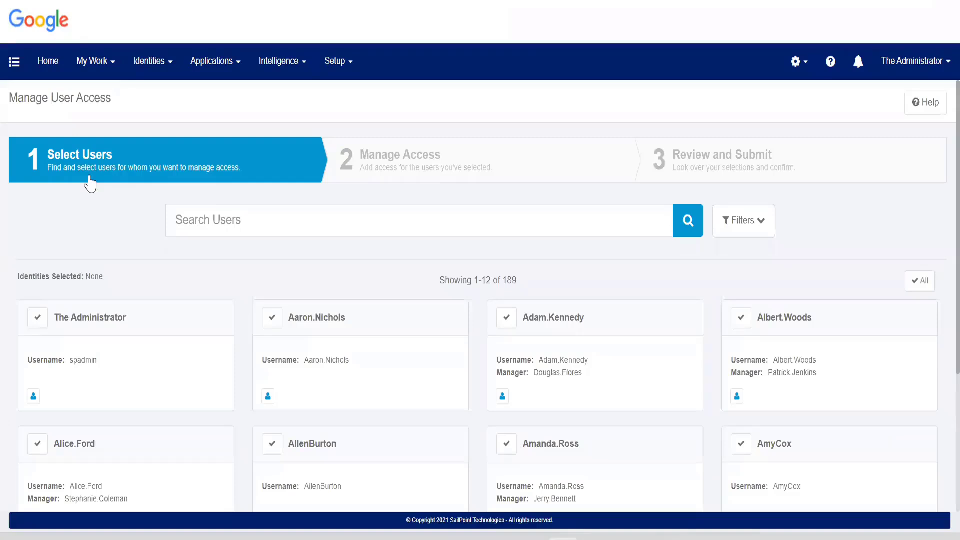
Open the Lifecycle Manager configuration in a new tab from the gear menu.
left_click(15, 75)
left_click(20, 135)
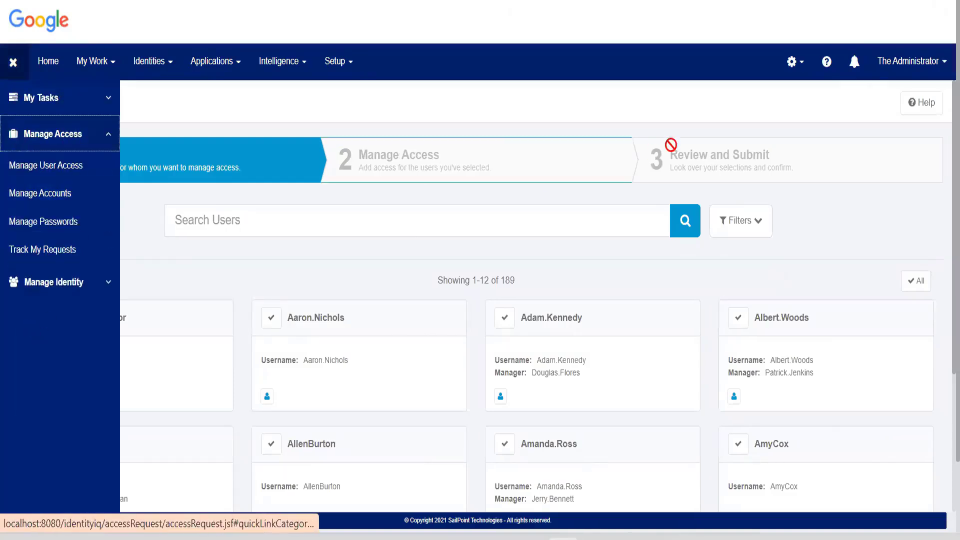
left_click(794, 61)
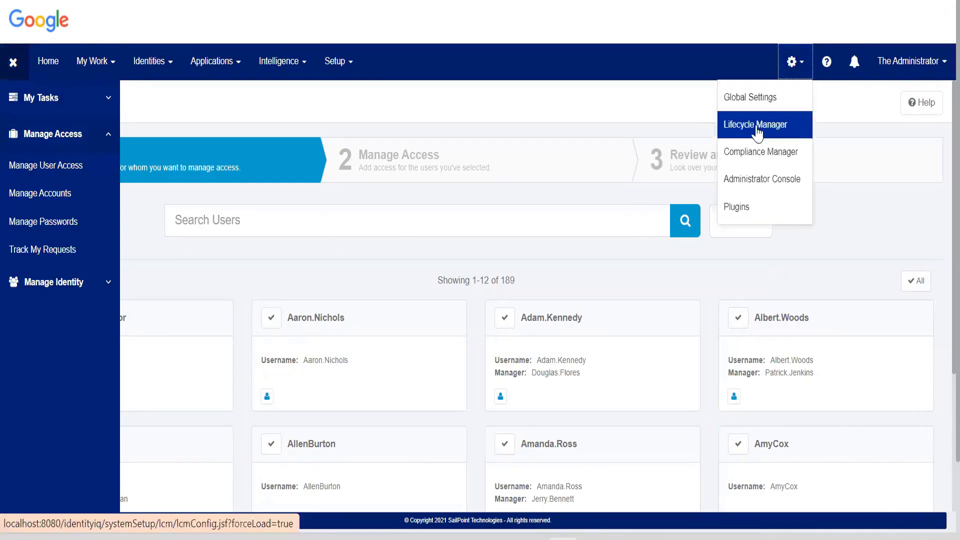
right_click(757, 130)
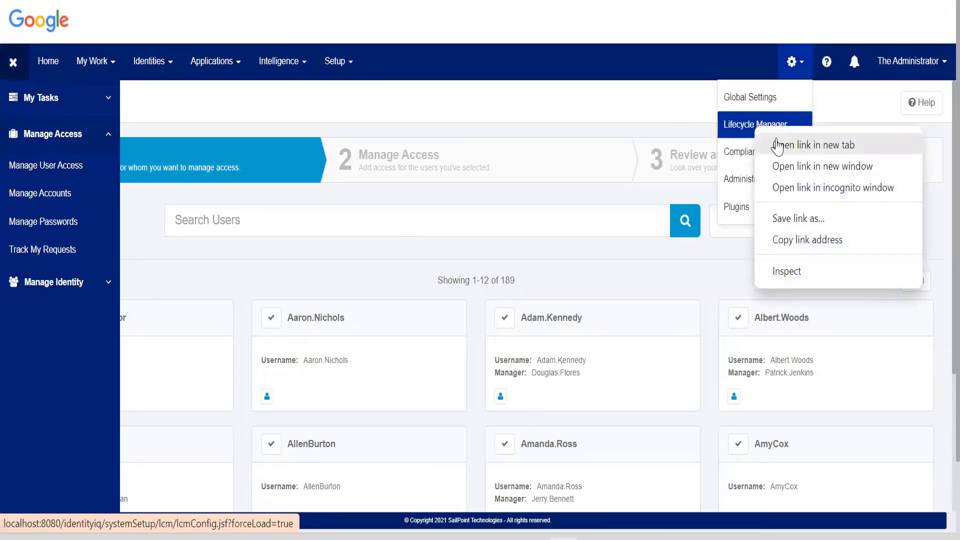
left_click(775, 142)
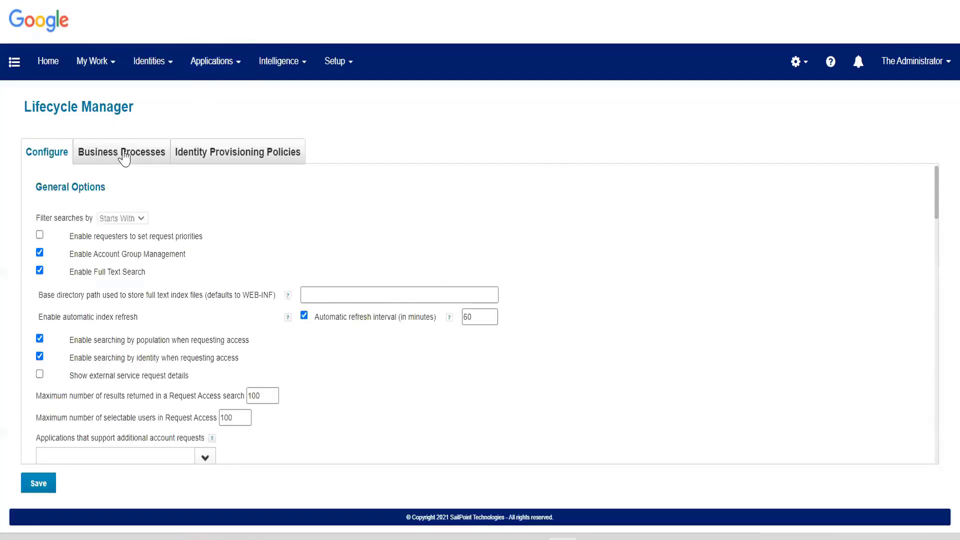
Show the Business Processes mapping, where Request Access and Manage Accounts use LCM Provisioning.
left_click(123, 154)
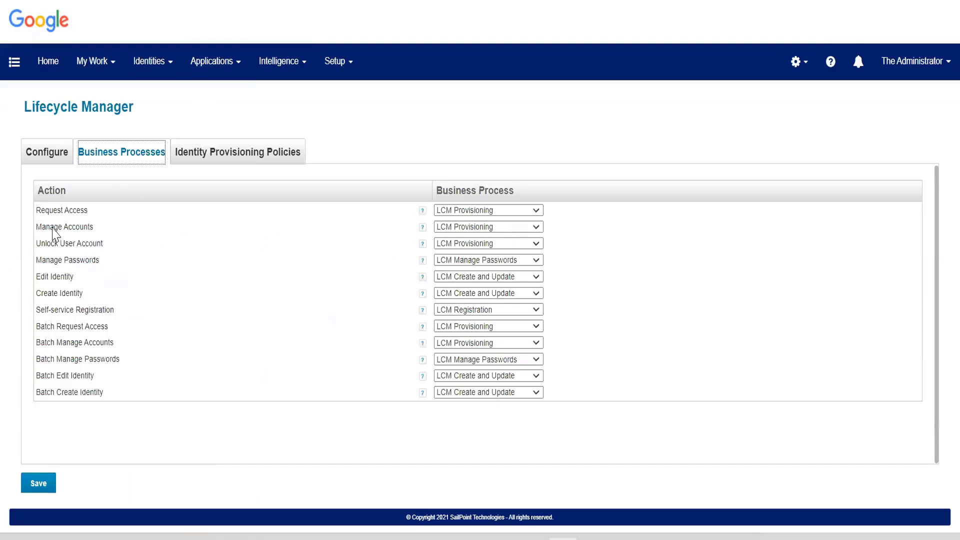
left_click_drag(33, 209, 446, 218)
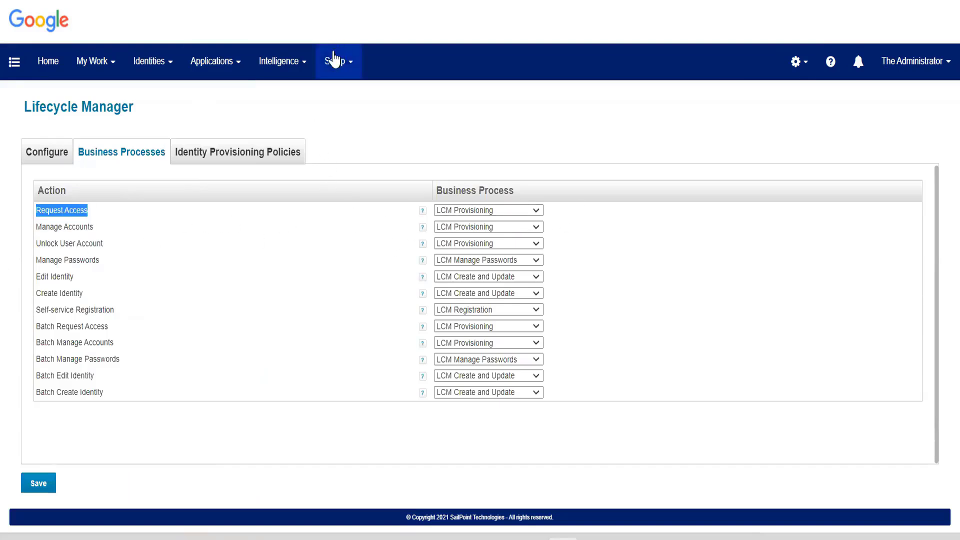
left_click(328, 75)
right_click(404, 288)
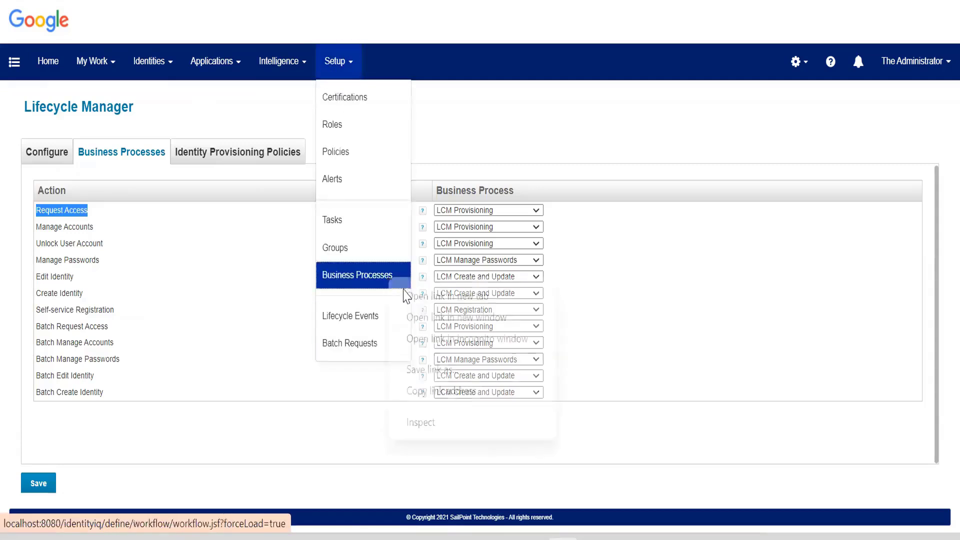
Open Business Processes in a new tab and load LCM Provisioning from page 2.
left_click(413, 296)
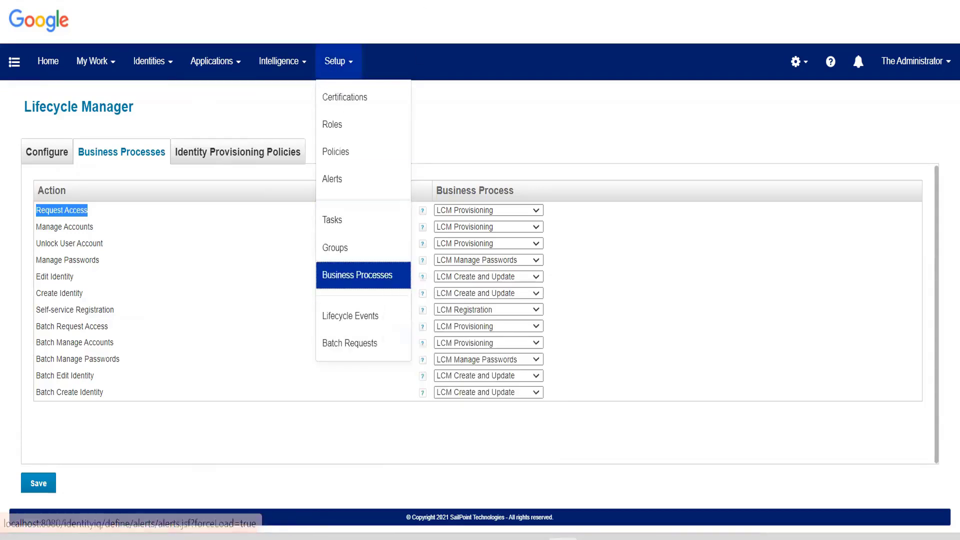
key("ctrl+Tab")
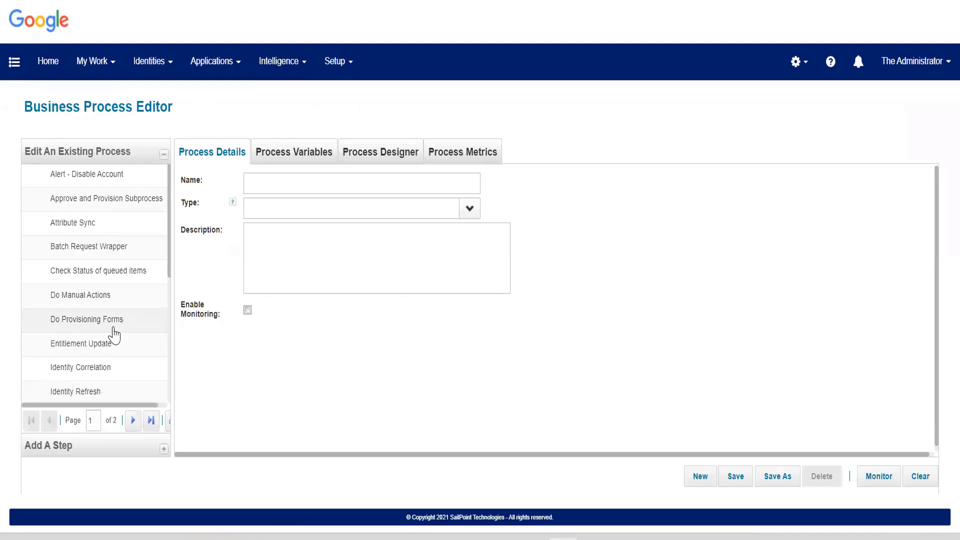
scroll(114, 332, "down", 2)
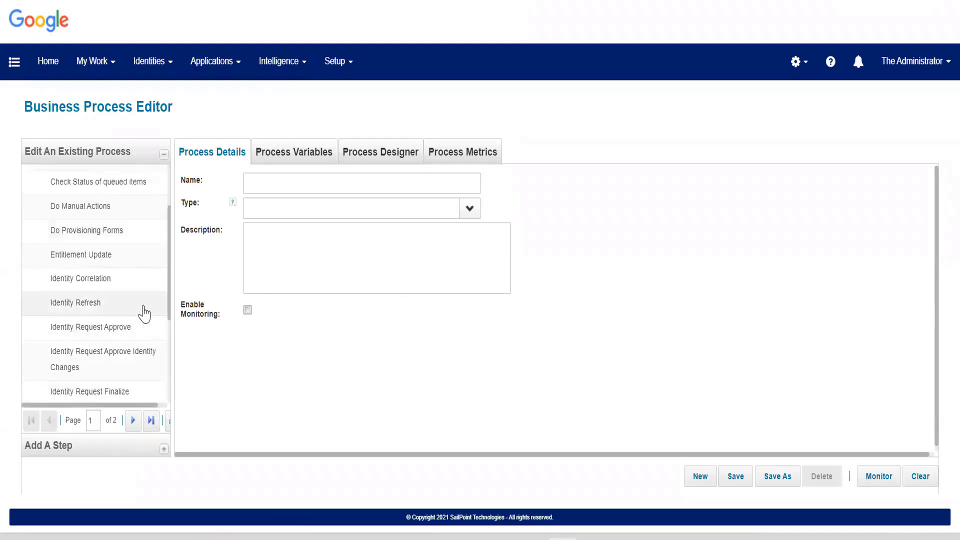
scroll(144, 313, "down", 4)
left_click(131, 421)
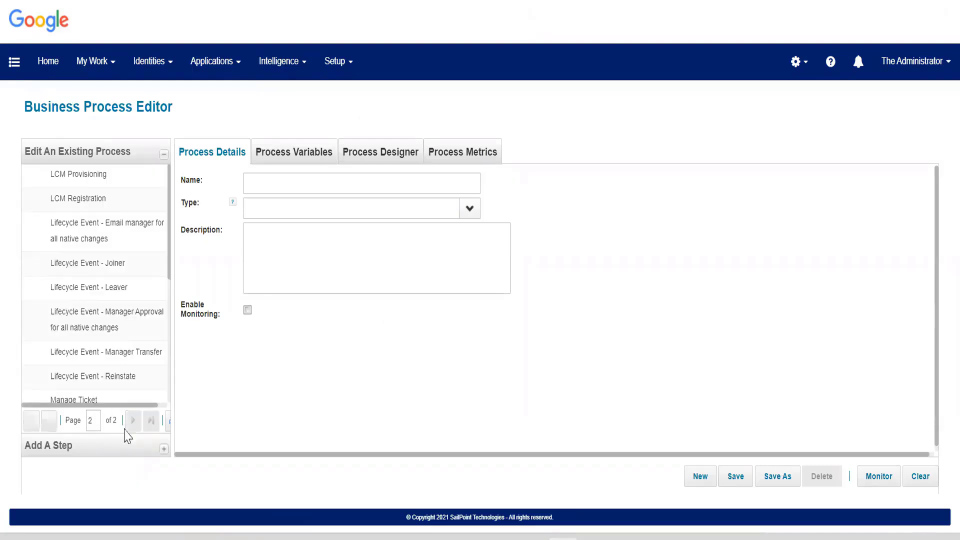
left_click(115, 181)
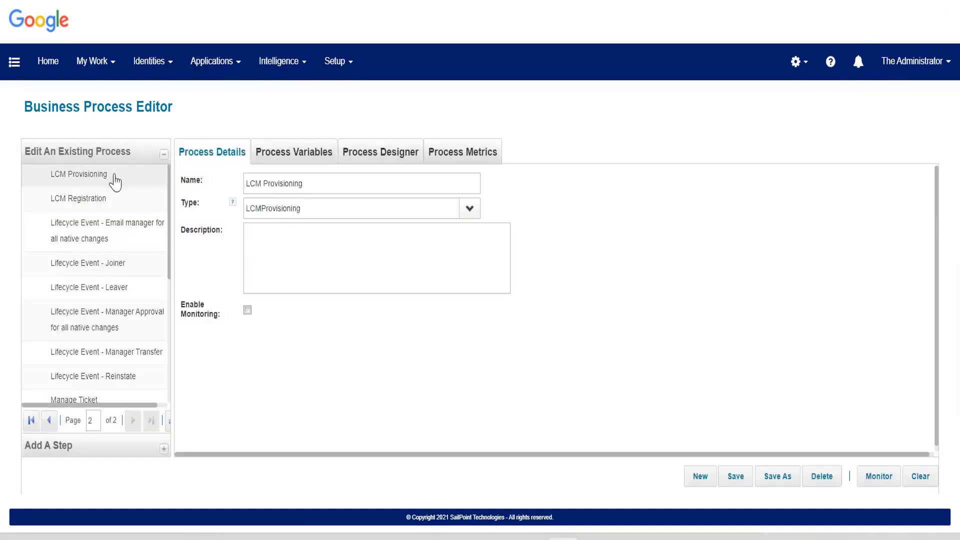
Show LCM Provisioning's Process Variables and scroll to the Policy Checking settings.
left_click(323, 155)
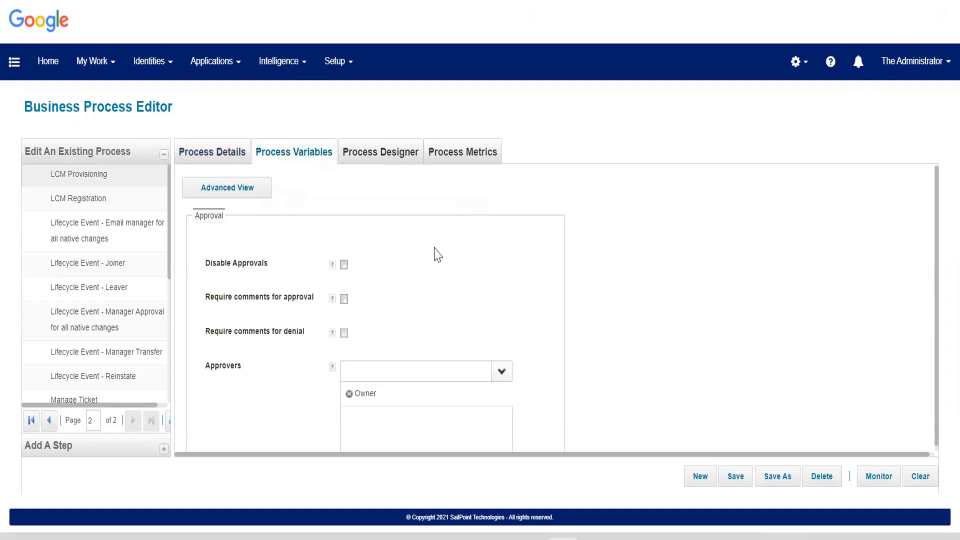
scroll(438, 255, "down", 10)
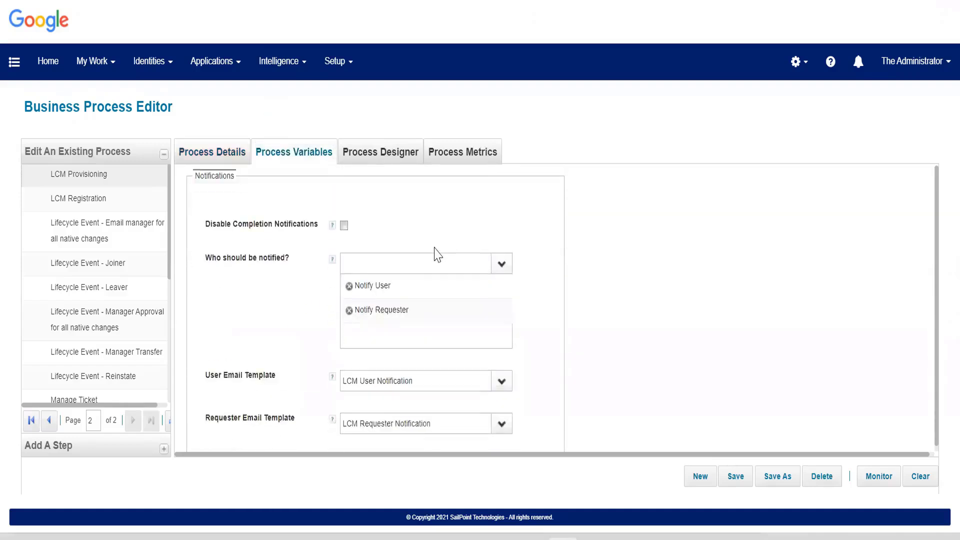
scroll(436, 252, "down", 8)
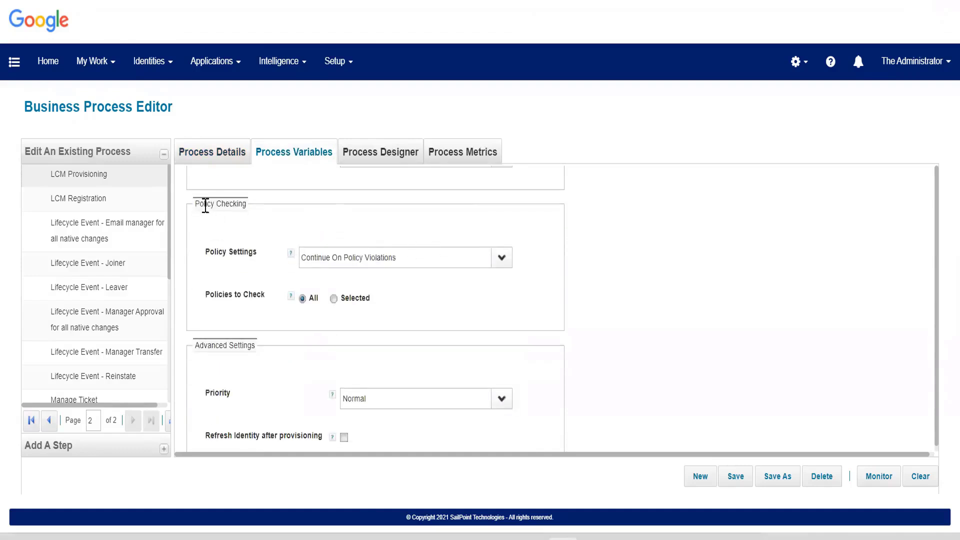
left_click_drag(200, 206, 263, 278)
left_click(267, 300)
left_click(503, 266)
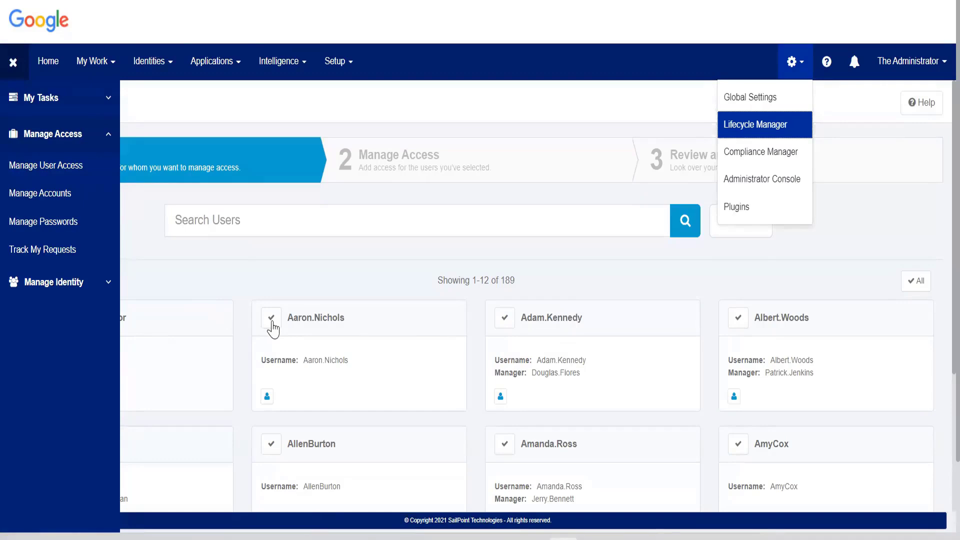
left_click(13, 62)
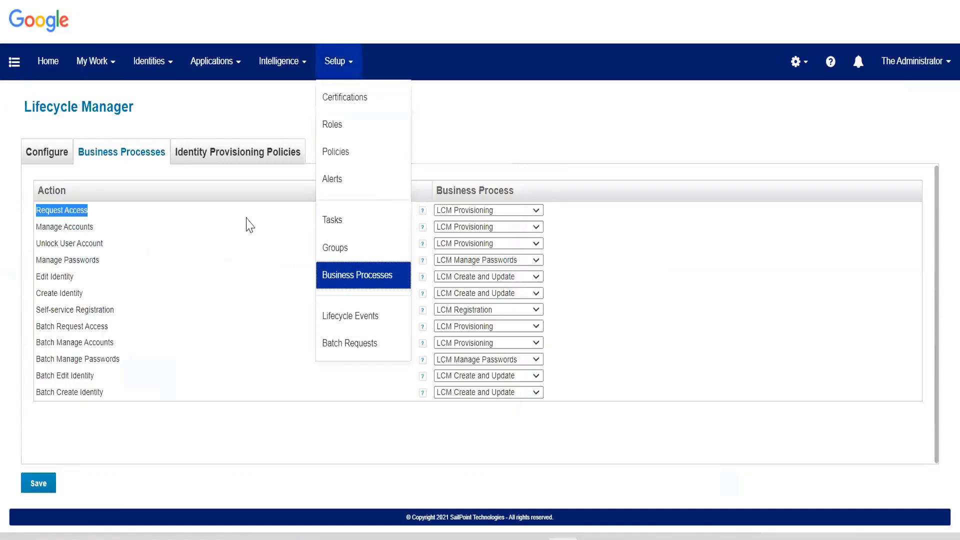
left_click(333, 153)
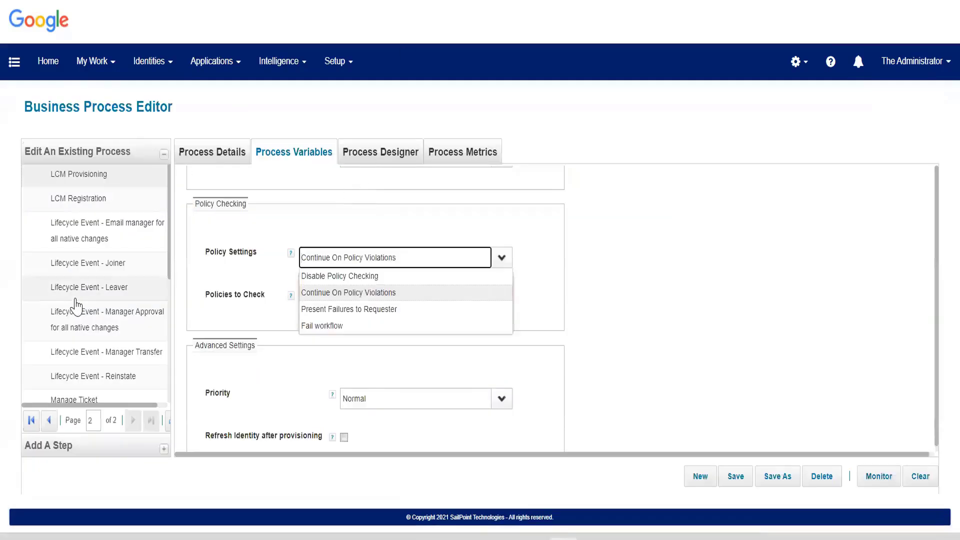
key("Escape")
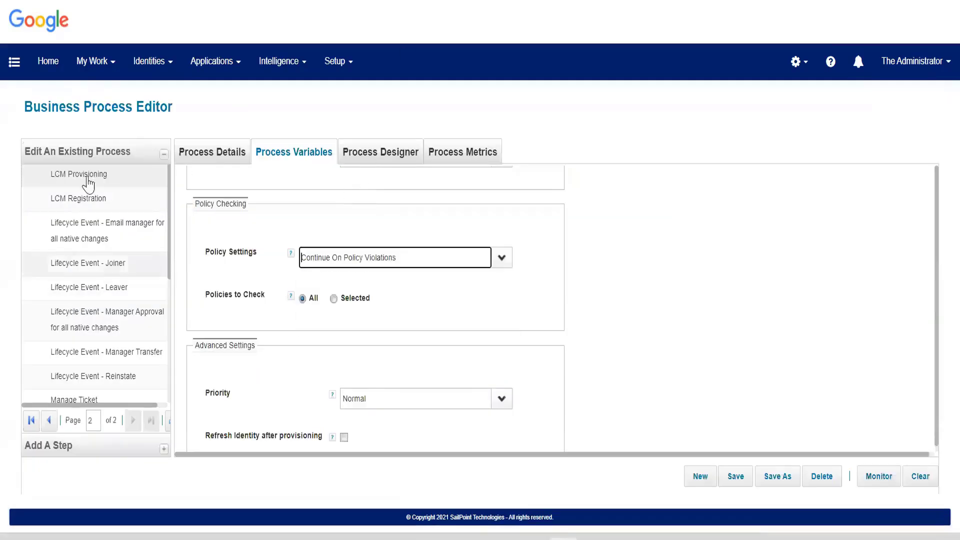
left_click(101, 183)
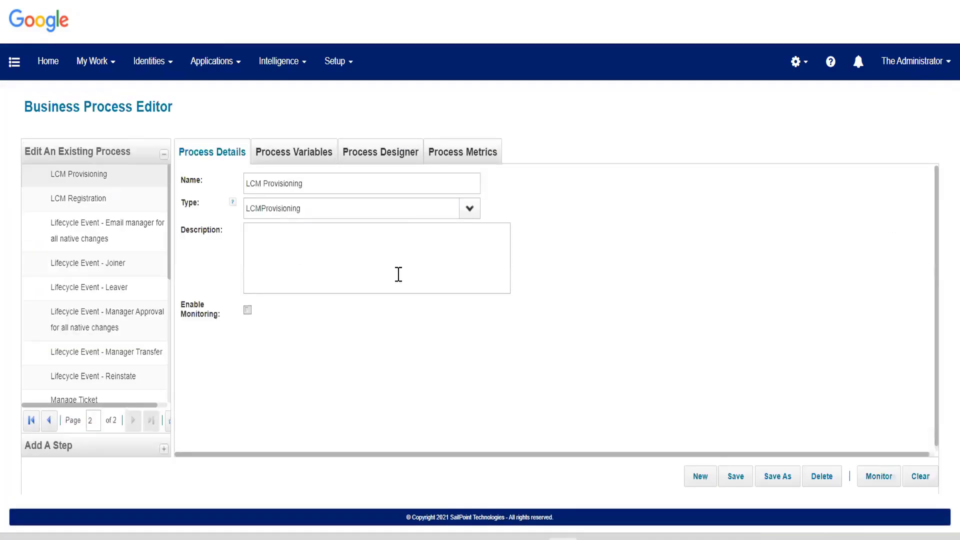
left_click(266, 159)
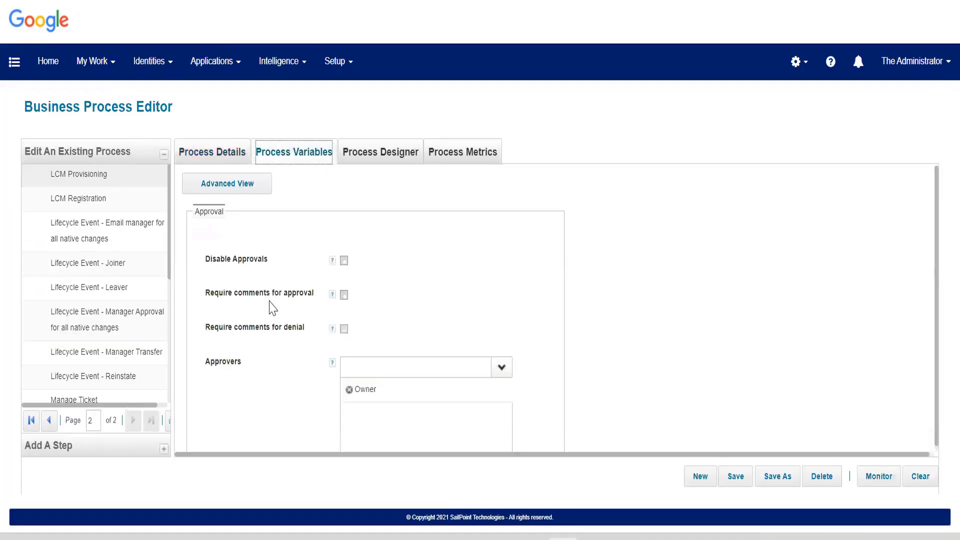
scroll(272, 307, "down", 12)
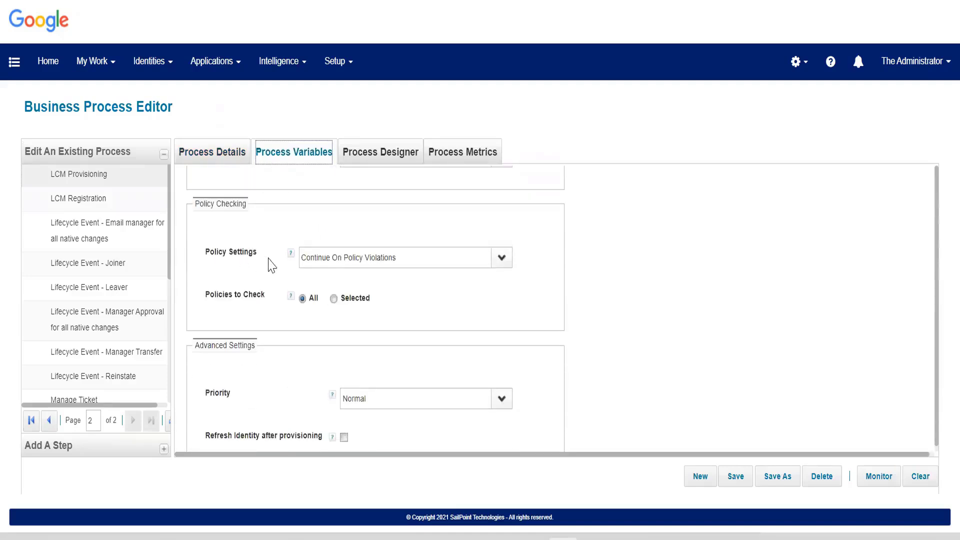
left_click(208, 254)
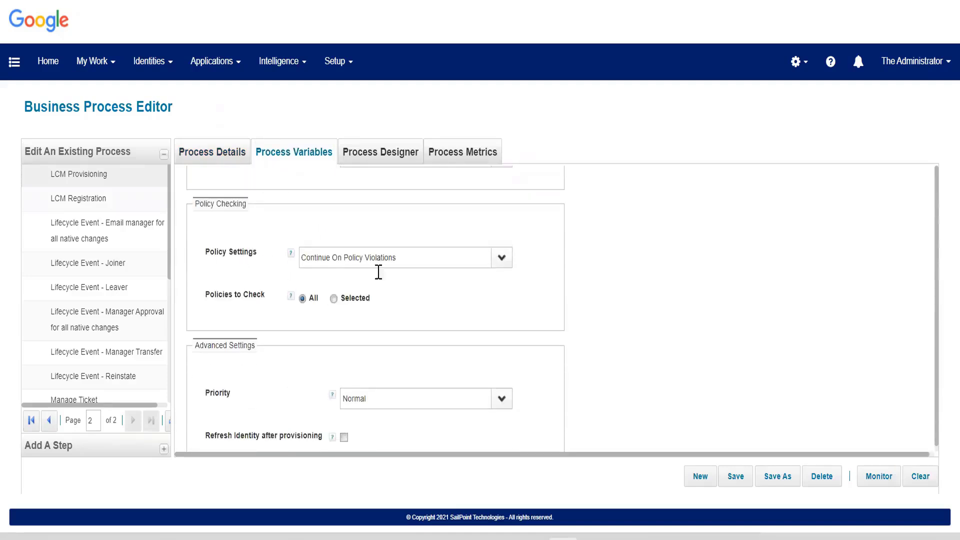
Expand the Policy Settings dropdown under Policy Checking, currently Continue On Policy Violations.
left_click(496, 272)
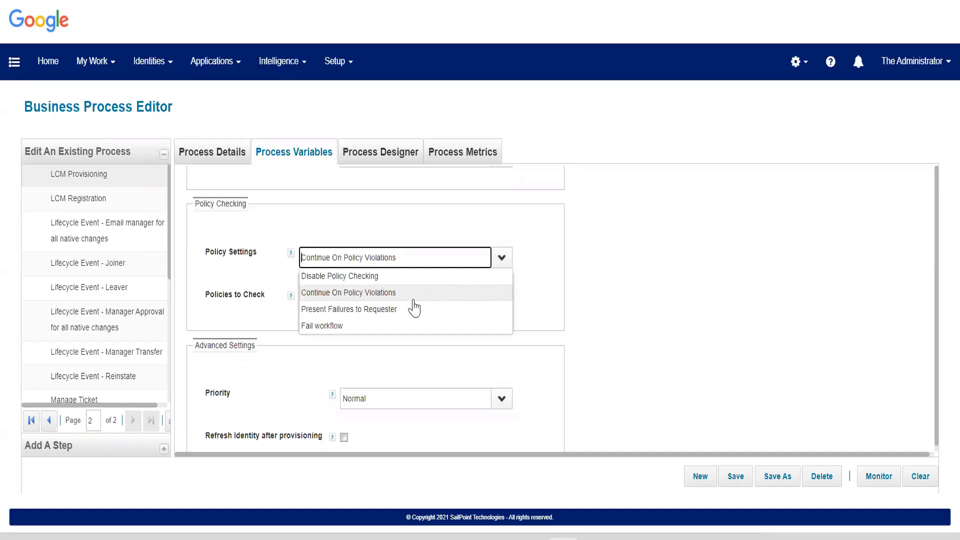
Set LCM Provisioning's policy settings to Present Failures to Requester.
left_click(401, 310)
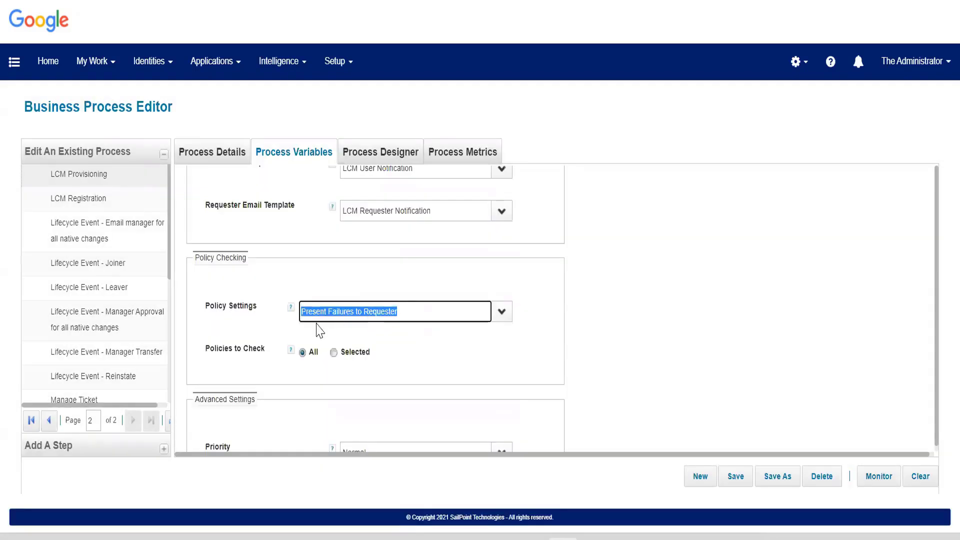
left_click(256, 320)
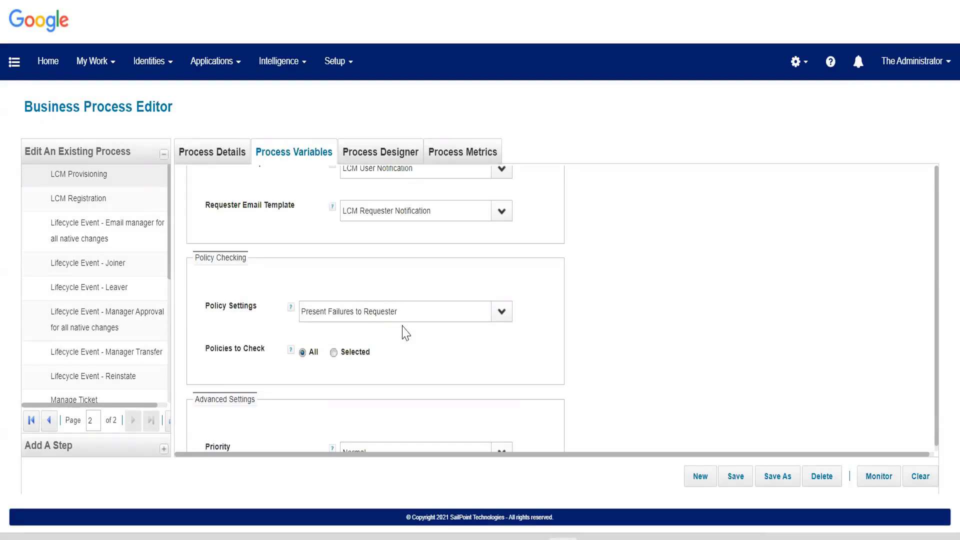
scroll(405, 333, "down", 1)
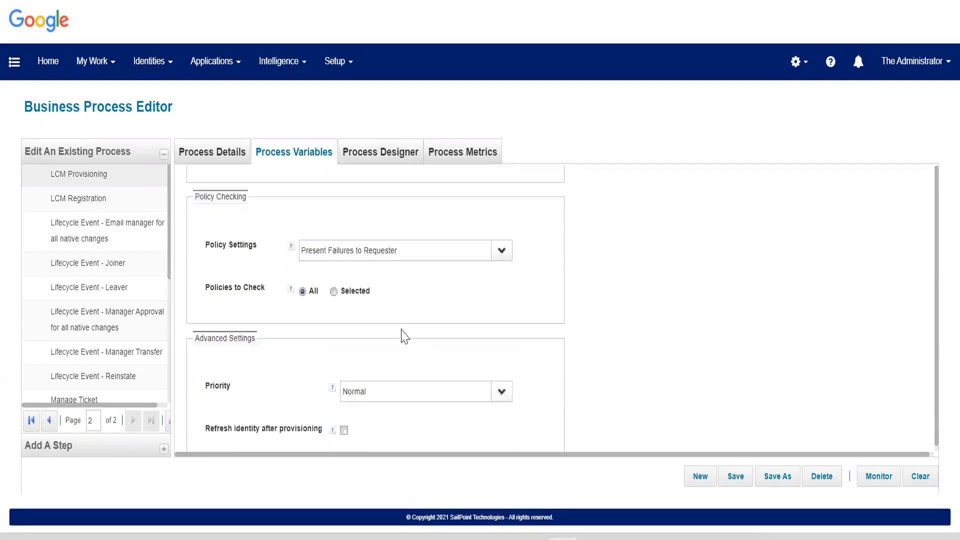
scroll(405, 336, "down", 1)
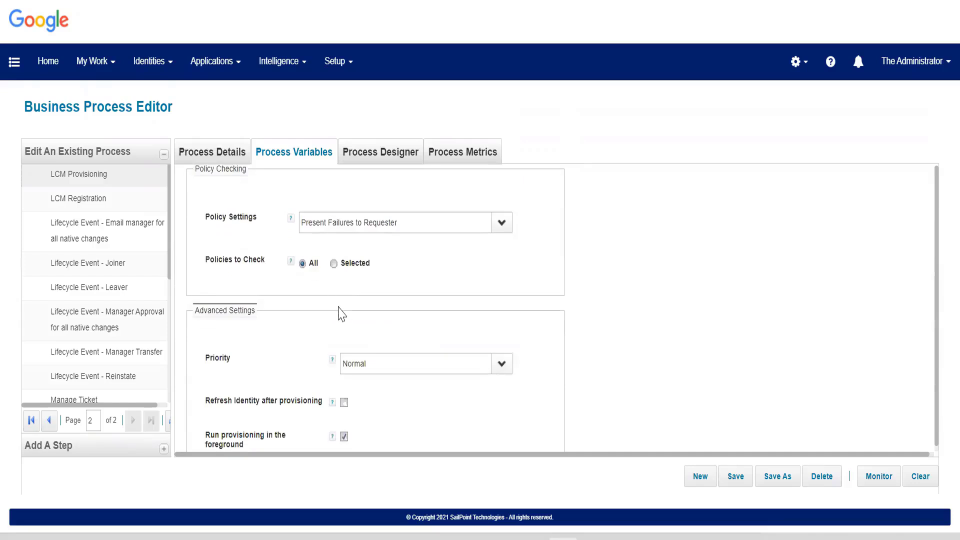
Try checking only the Trakk SOD policy, revert Policies to Check to All, and save the process.
left_click(333, 263)
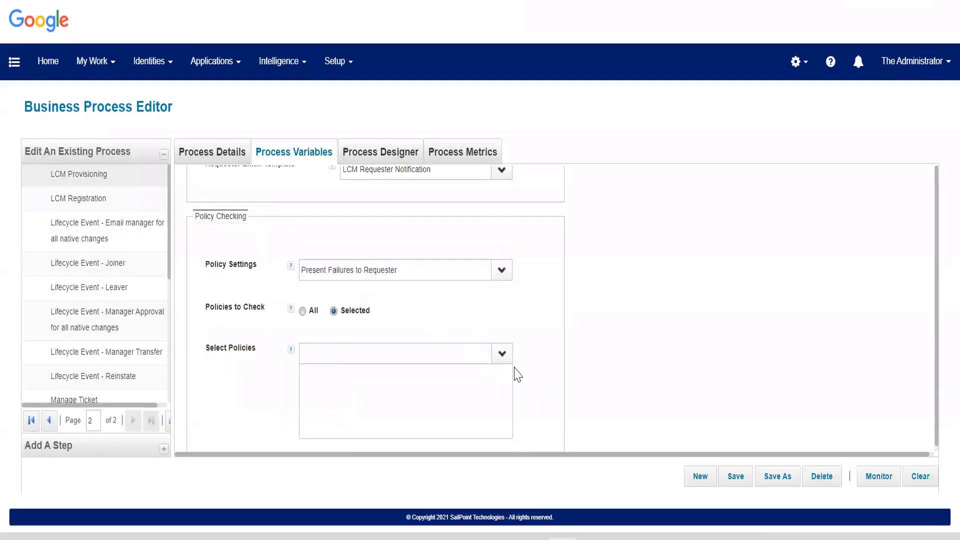
left_click(512, 365)
left_click(379, 370)
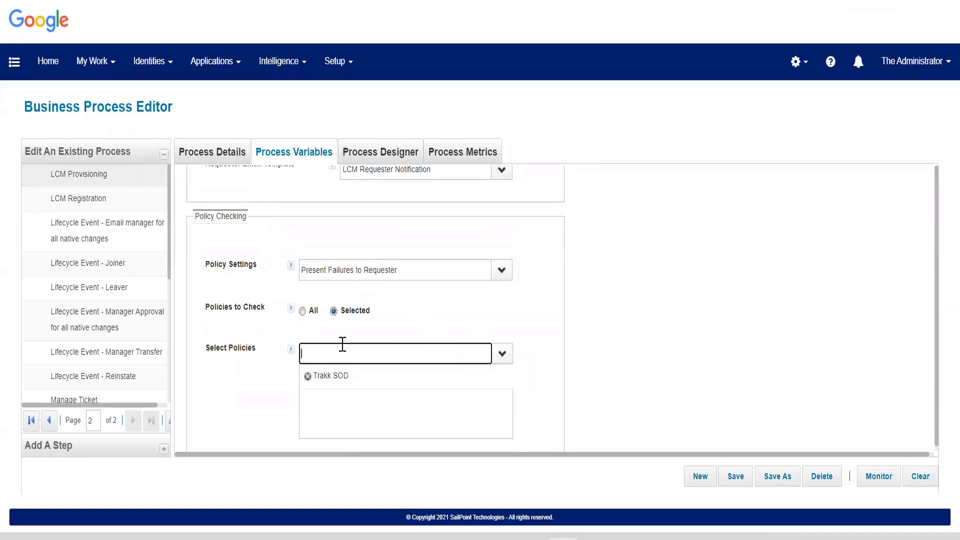
left_click(302, 311)
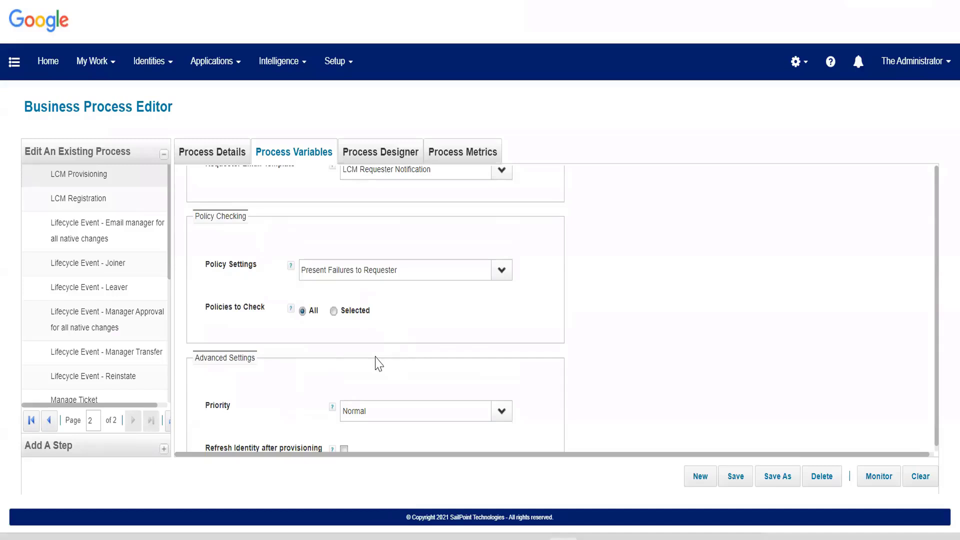
scroll(390, 364, "up", 2)
left_click(739, 481)
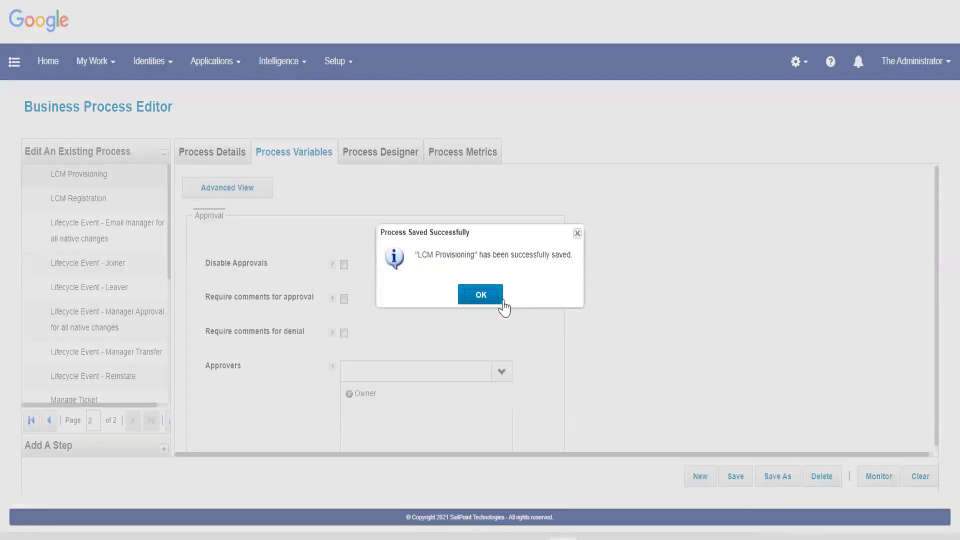
Dismiss the save confirmation, go to Manage User Access, and copy the name Alice.
left_click(474, 295)
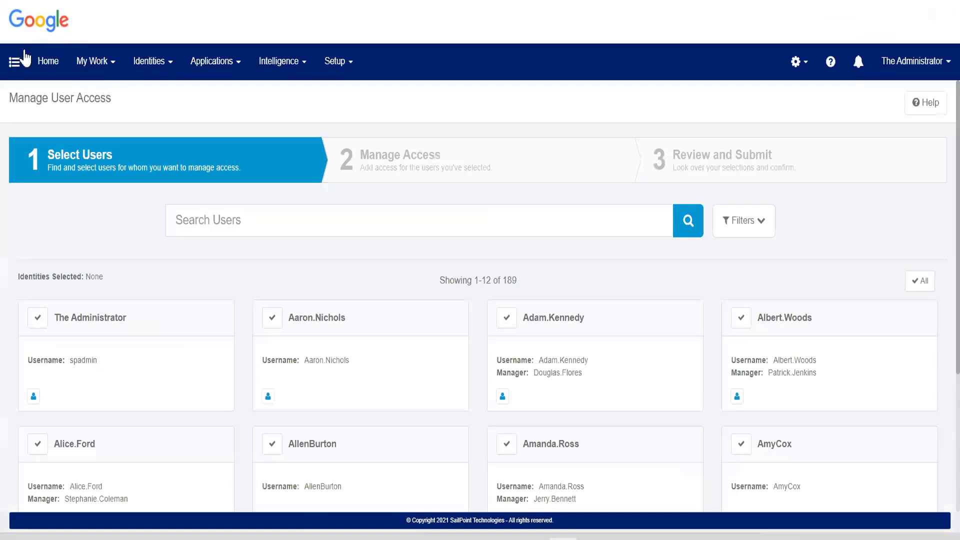
left_click(25, 58)
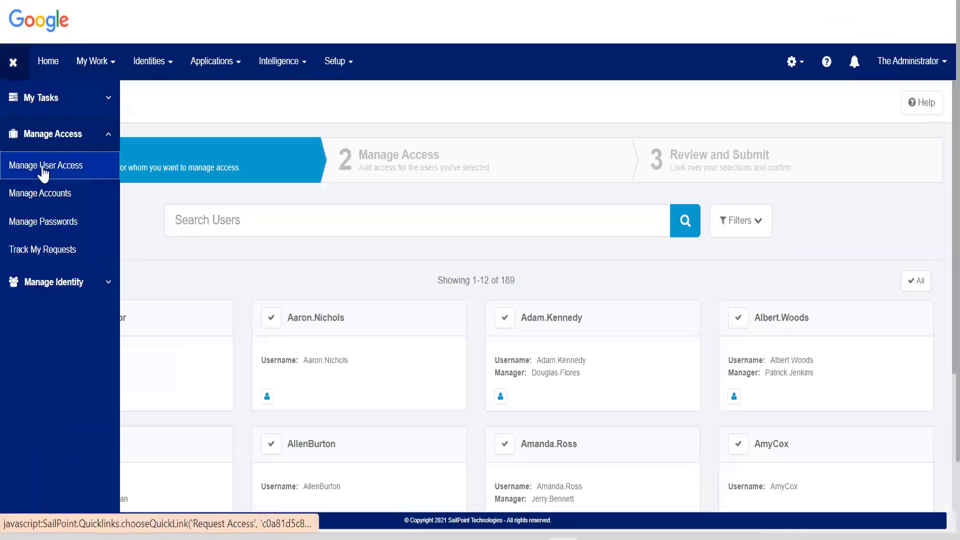
left_click(44, 170)
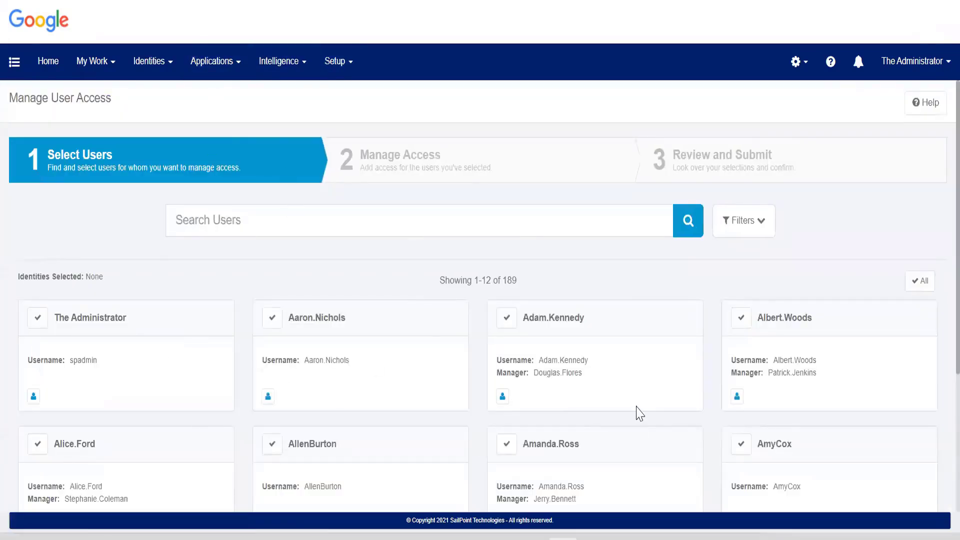
scroll(640, 414, "down", 2)
scroll(520, 350, "up", 2)
double_click(61, 443)
key("ctrl+c")
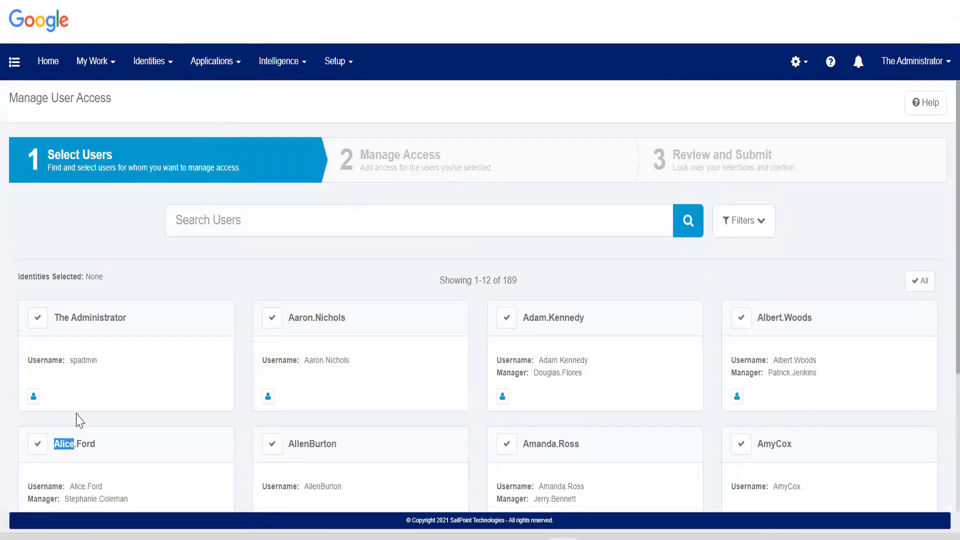
left_click(155, 61)
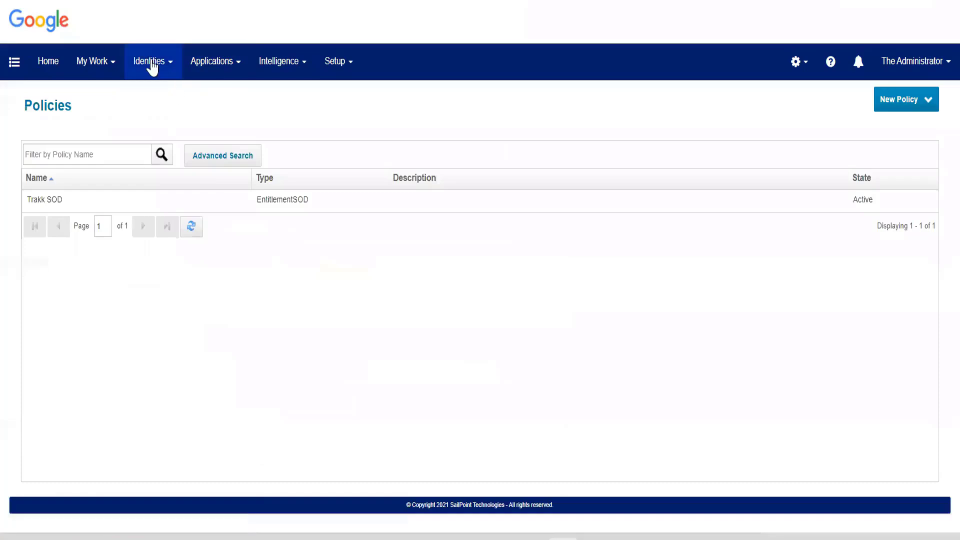
left_click(150, 106)
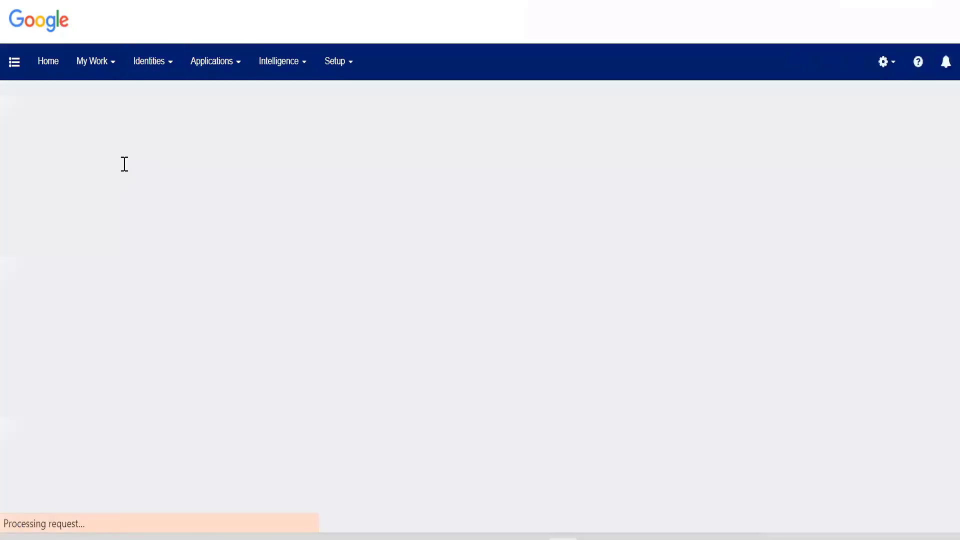
left_click(111, 150)
key("ctrl+v")
key("Return")
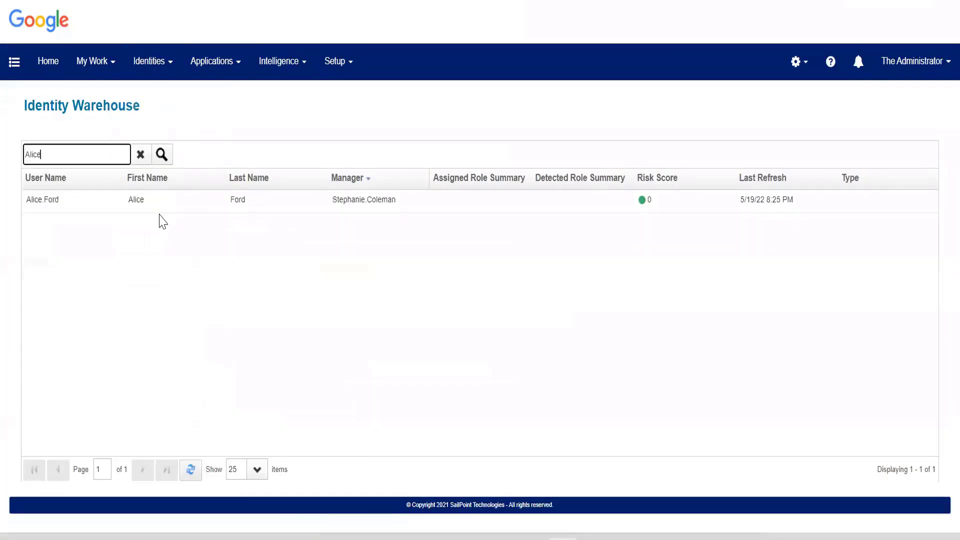
left_click(166, 200)
left_click(173, 161)
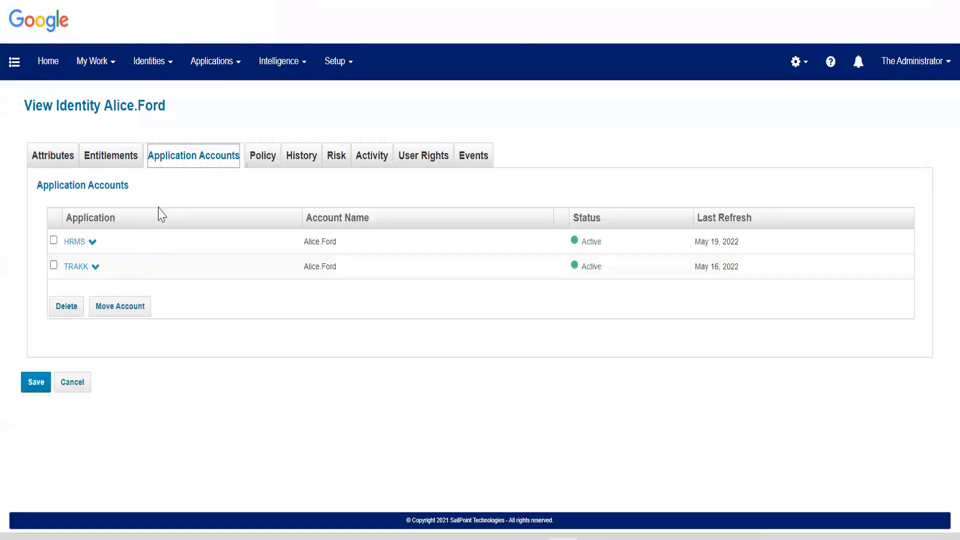
left_click(95, 269)
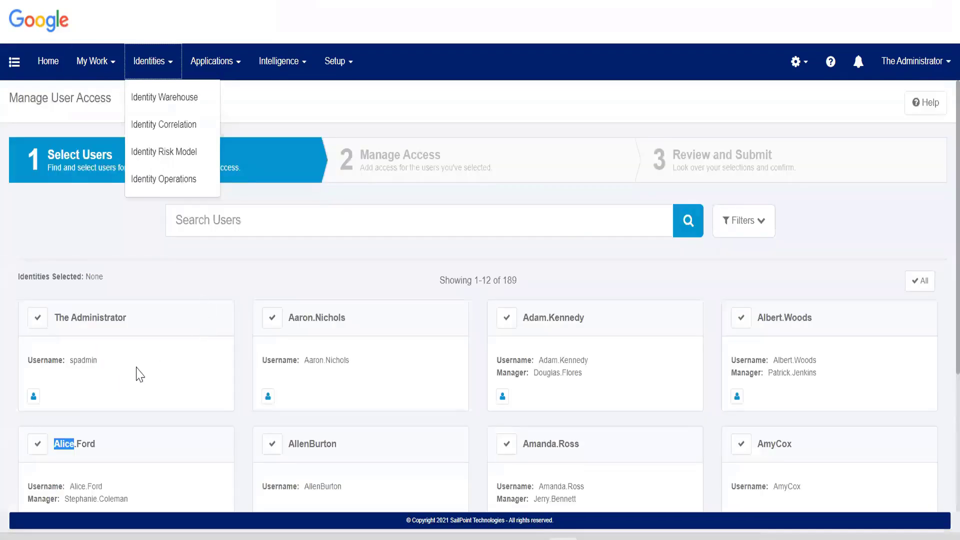
left_click(37, 443)
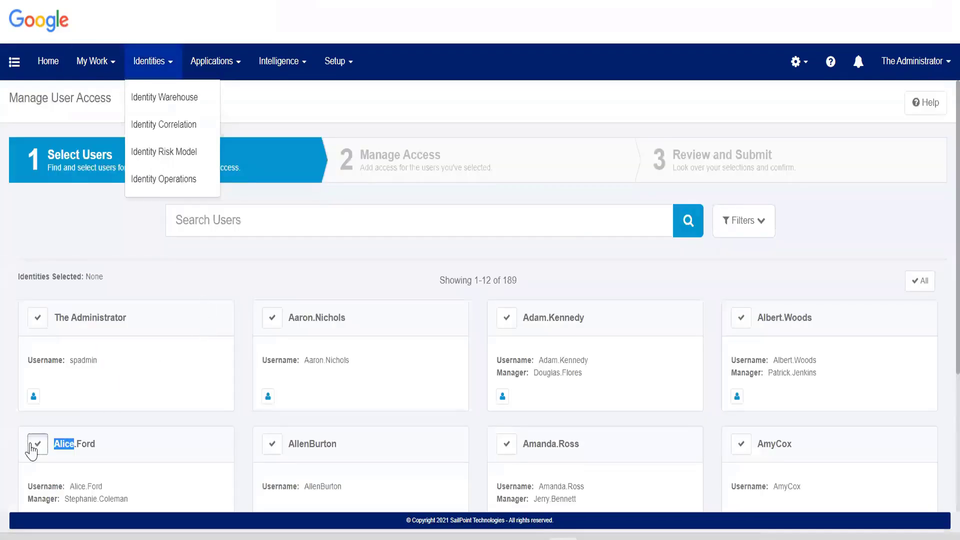
Filter the available access to entitlements of the TRAKK application.
left_click(502, 493)
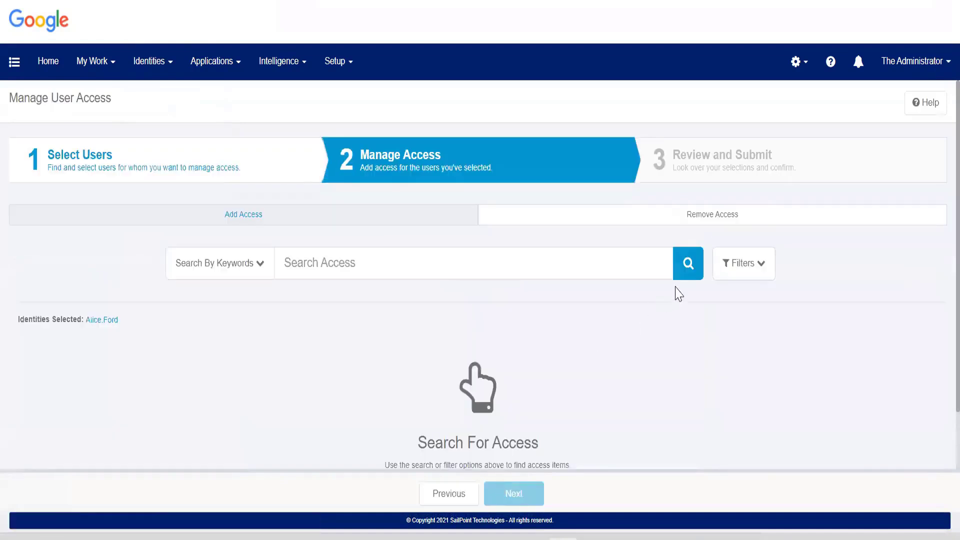
left_click(741, 265)
left_click(688, 388)
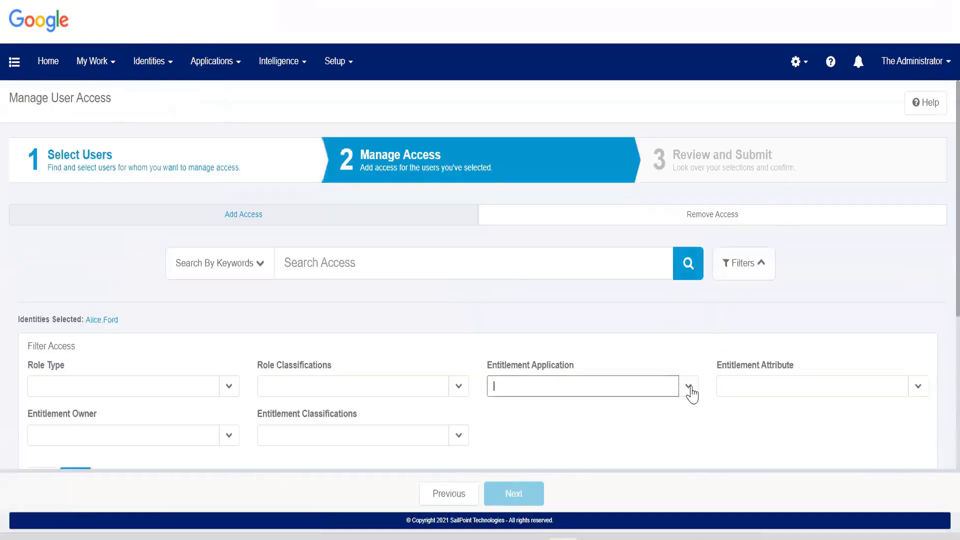
left_click(610, 360)
scroll(597, 373, "down", 3)
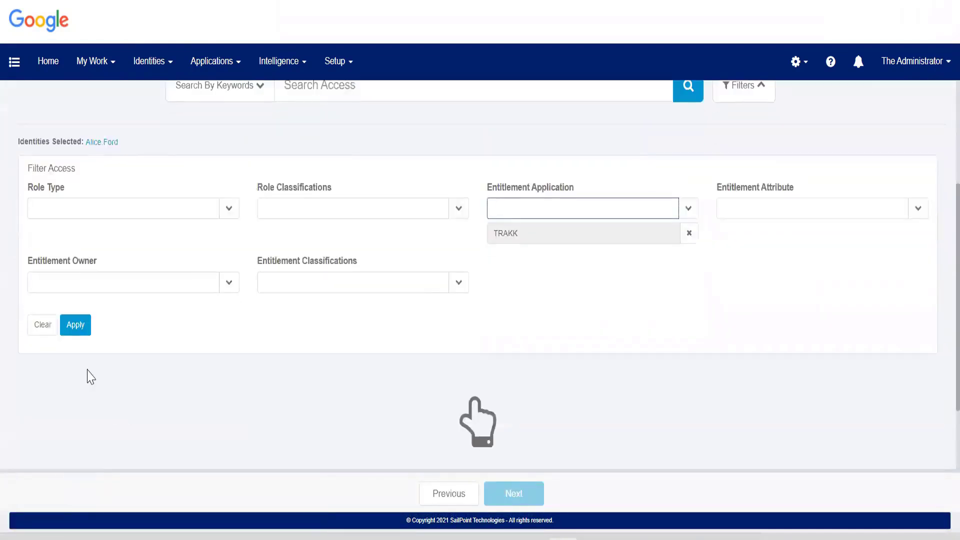
left_click(80, 331)
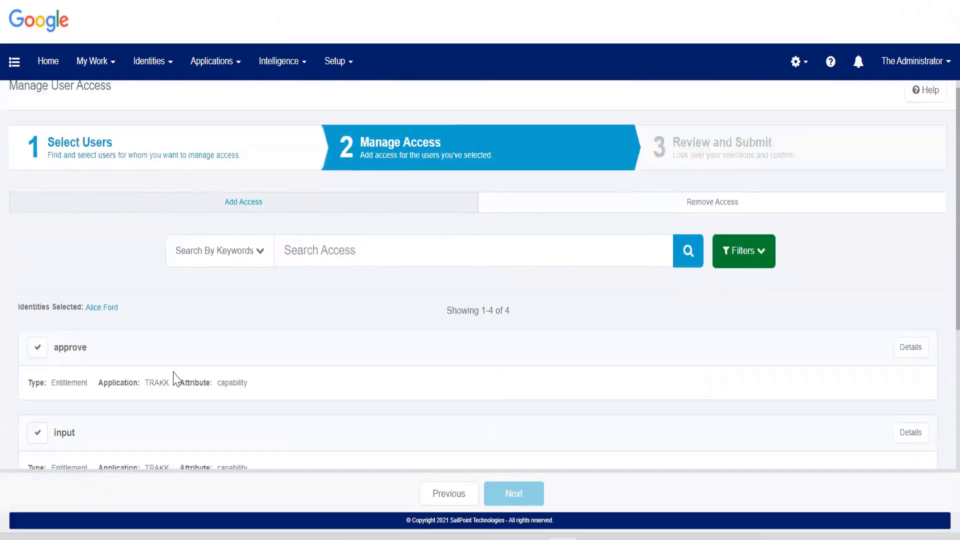
scroll(174, 377, "down", 3)
scroll(116, 234, "down", 2)
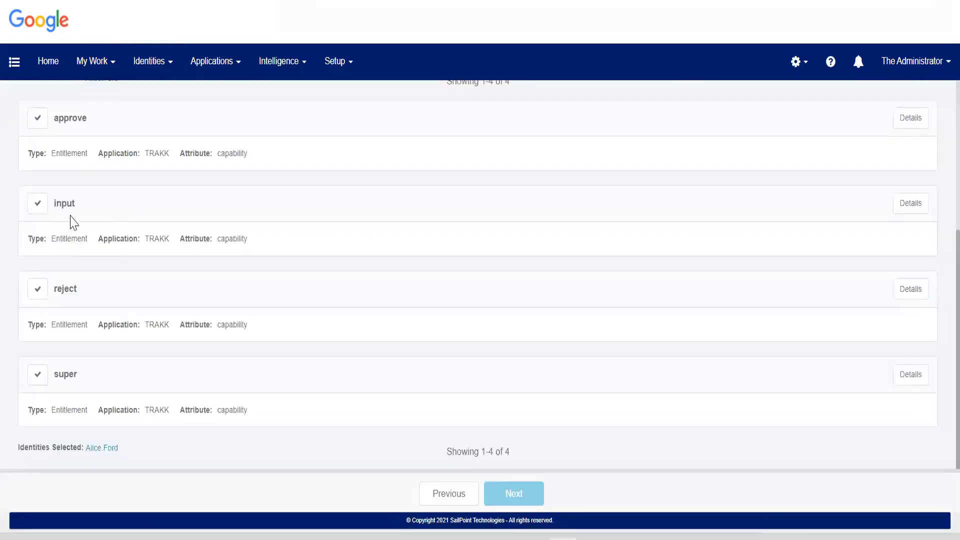
scroll(50, 225, "up", 2)
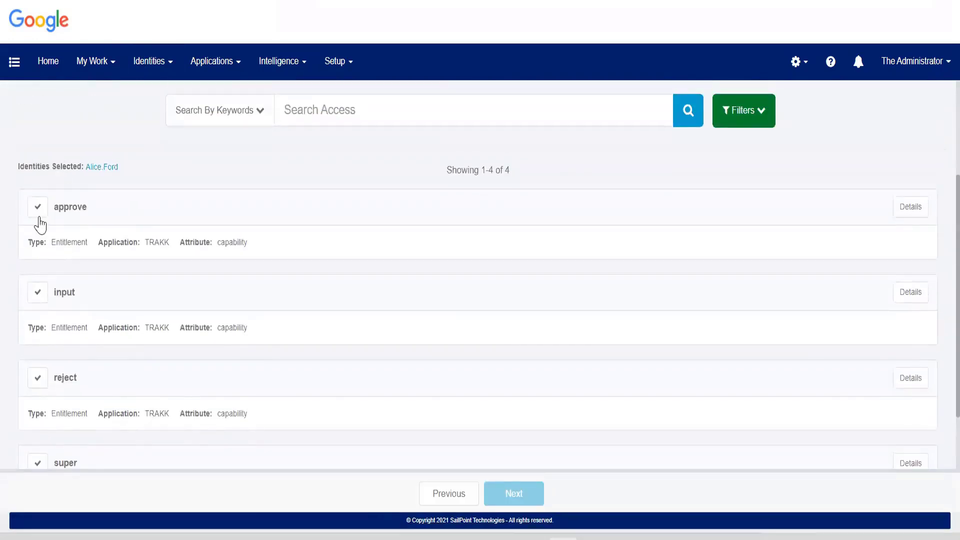
left_click(38, 209)
left_click(529, 494)
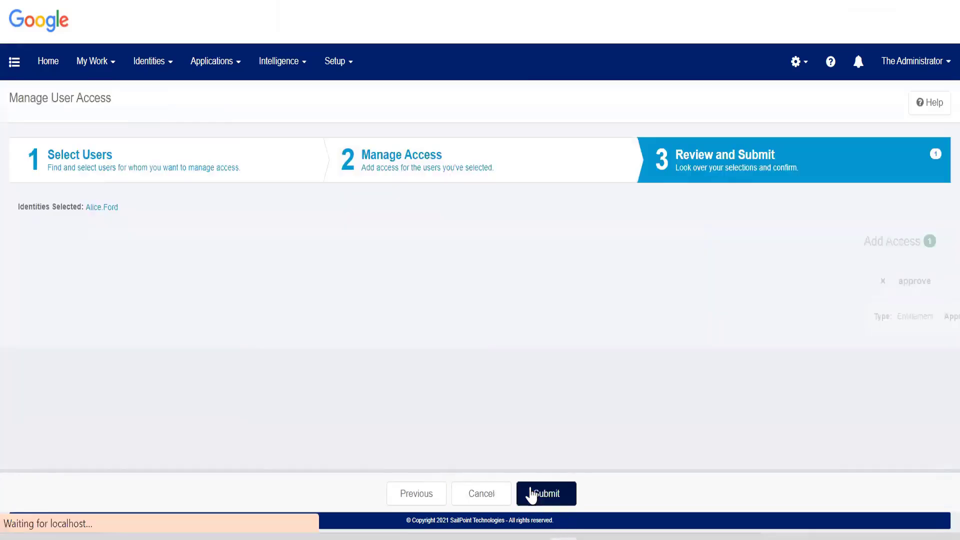
left_click(547, 495)
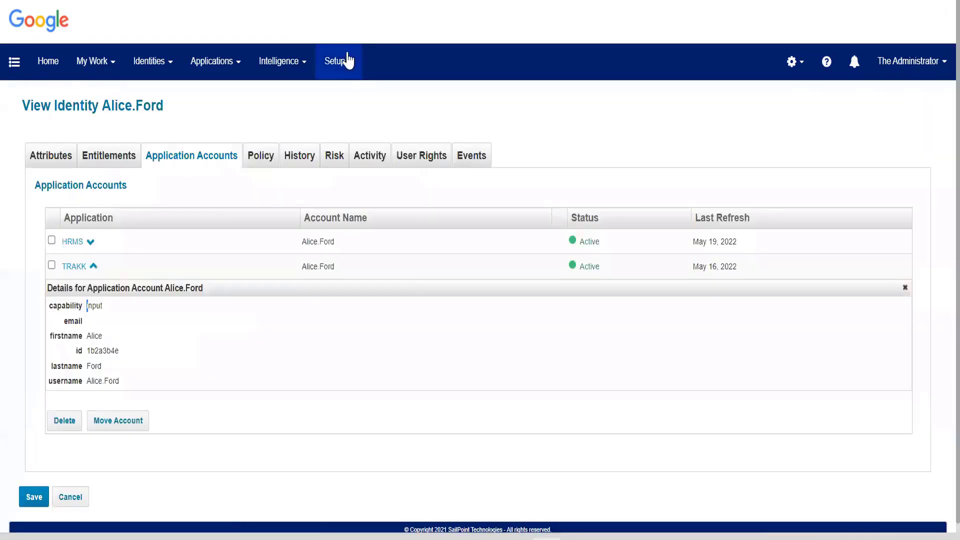
Go through the Setup menu and reach LCM Provisioning's Process Variables tab.
left_click(348, 61)
left_click(349, 151)
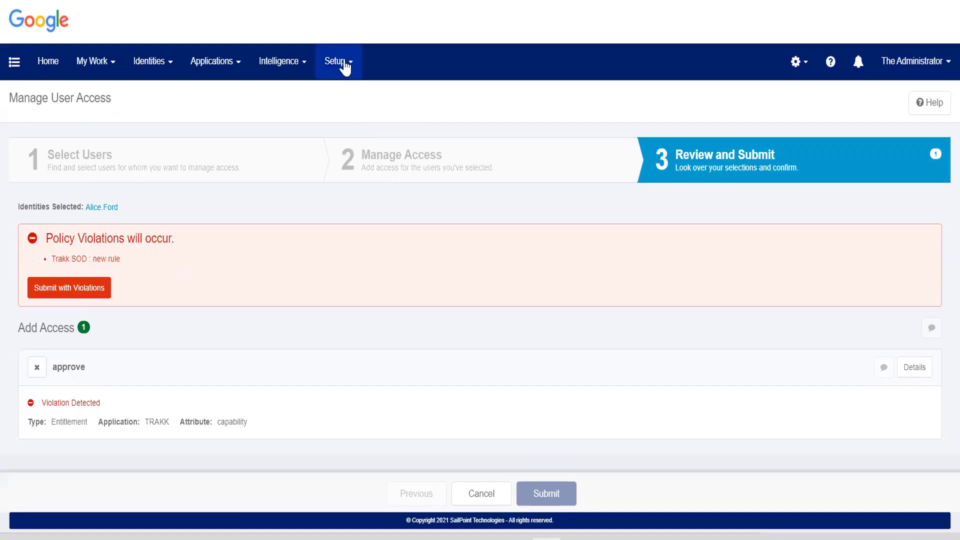
left_click(343, 64)
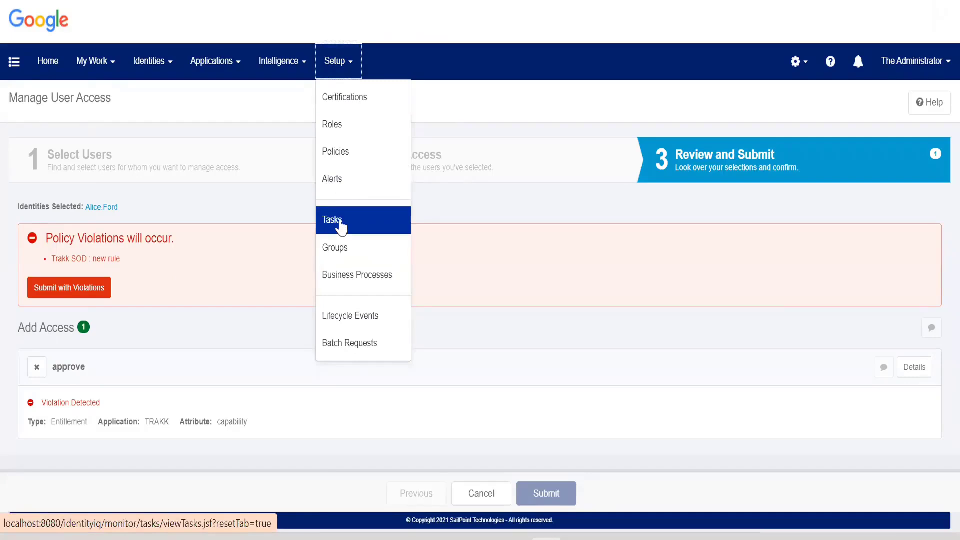
left_click(285, 131)
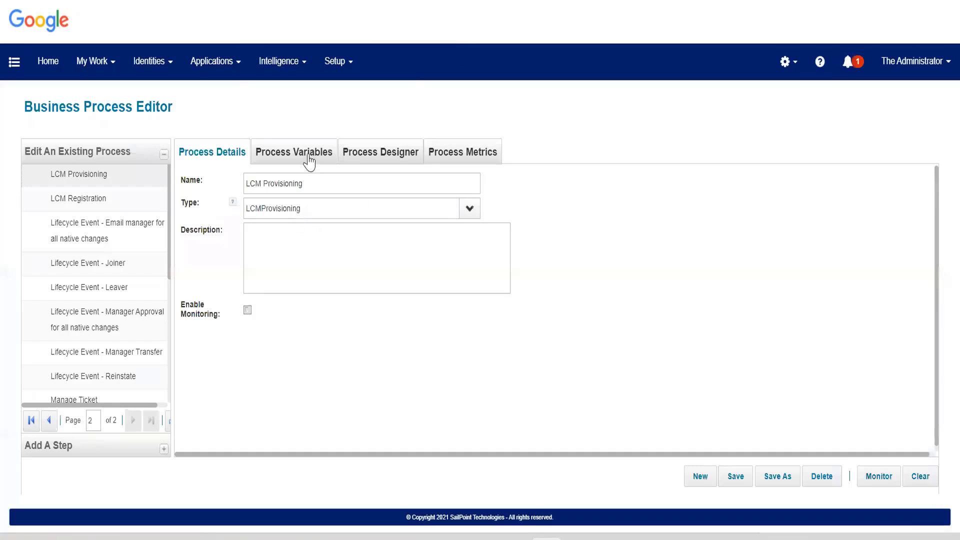
left_click(309, 159)
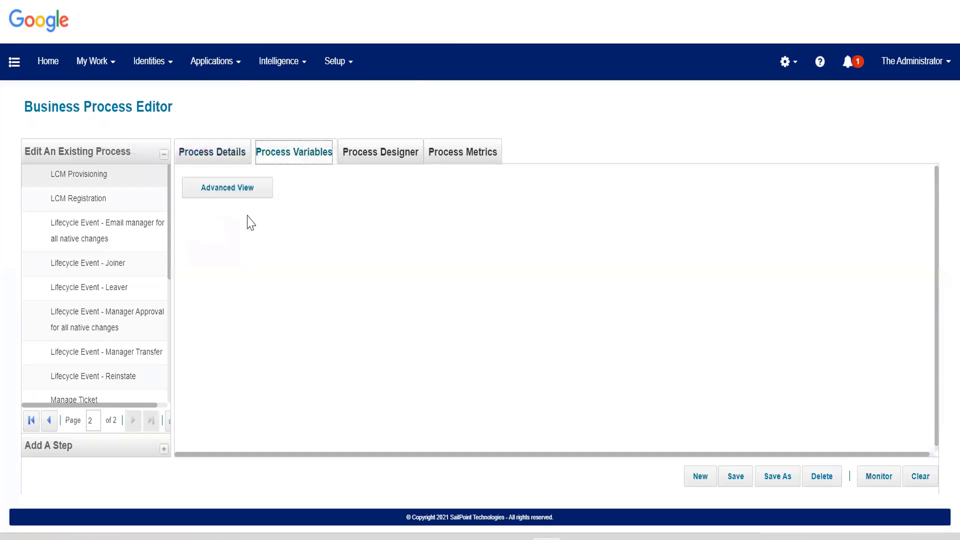
Scroll LCM Provisioning's Process Variables to review the Policy Checking and Advanced Settings.
scroll(262, 275, "down", 10)
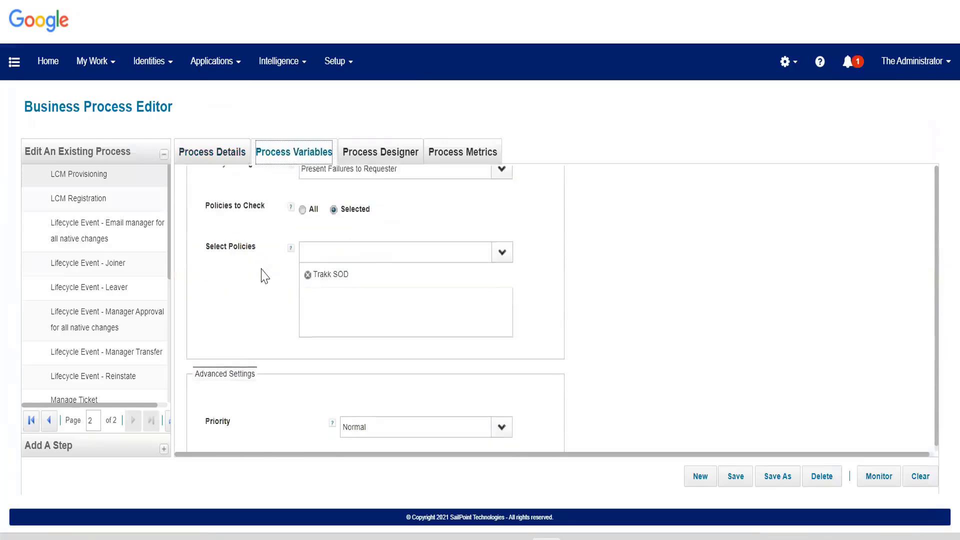
scroll(265, 276, "down", 3)
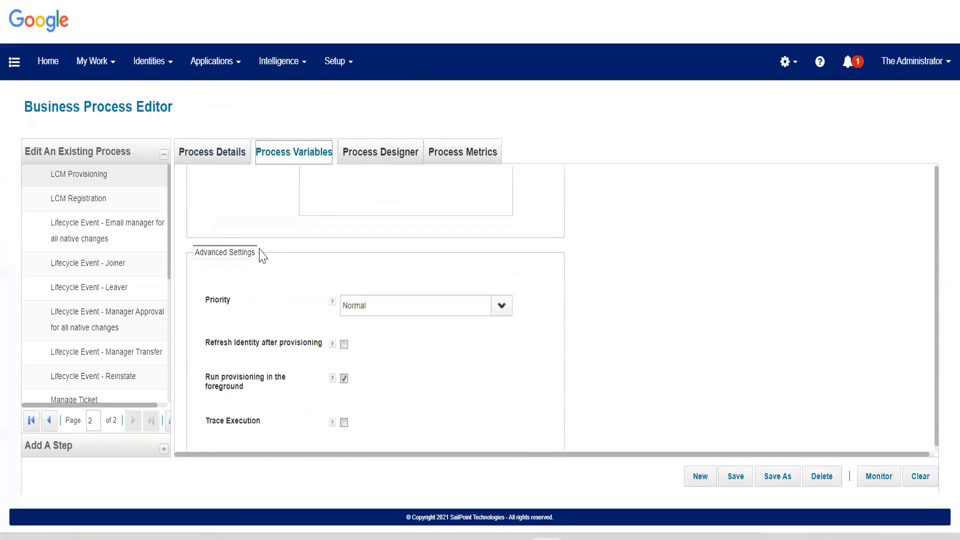
scroll(262, 256, "up", 6)
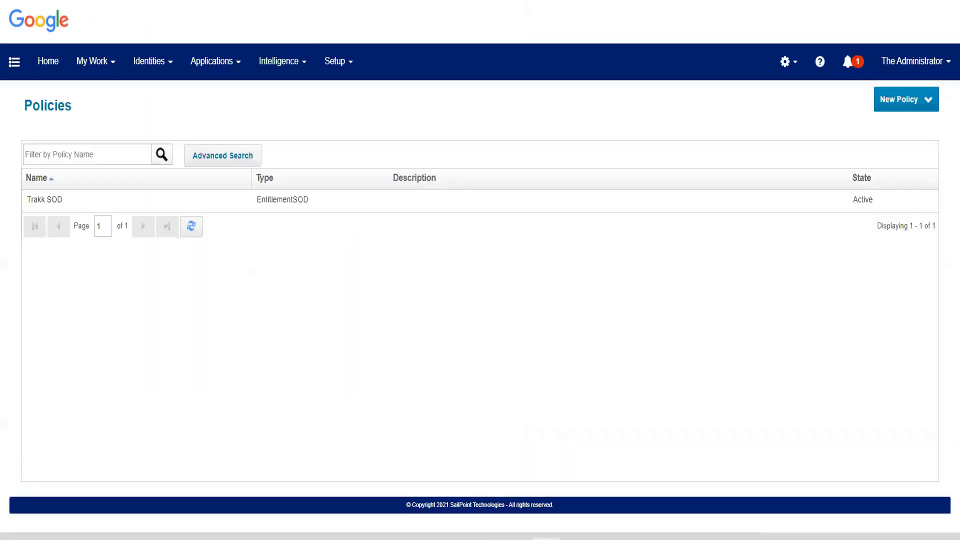
Open the Trakk SOD policy, then search Tasks for 'c' and open Check Active Policies.
left_click(282, 200)
left_click_drag(146, 284, 277, 294)
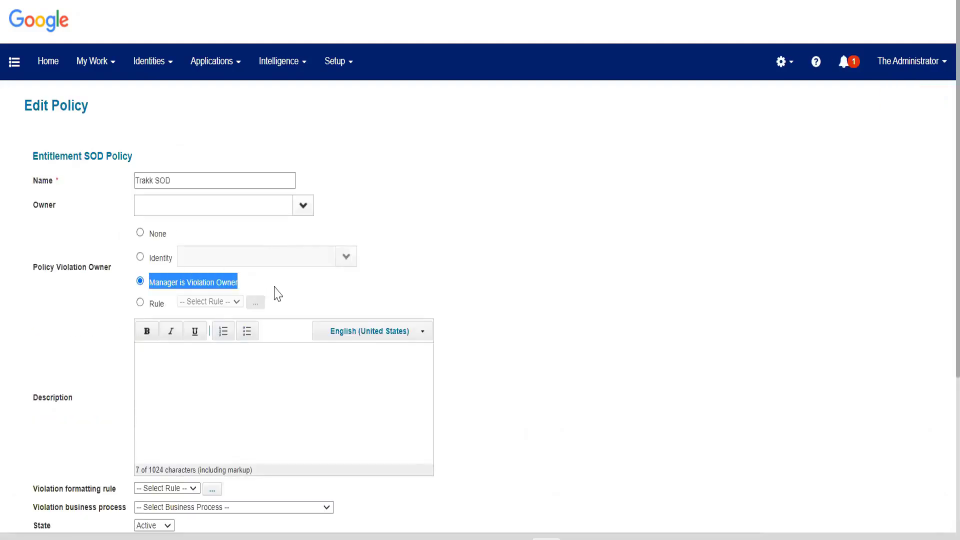
left_click(333, 63)
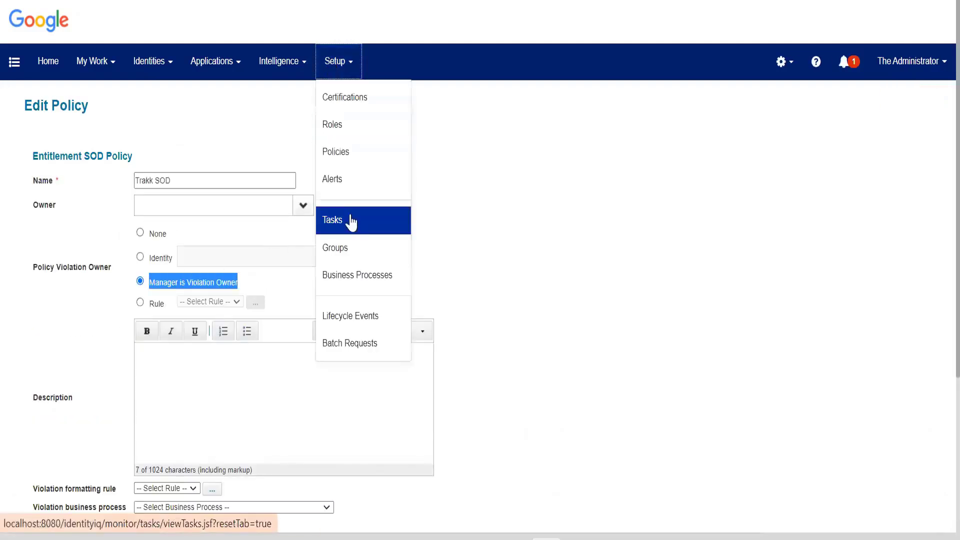
left_click(352, 222)
left_click(122, 180)
type("c")
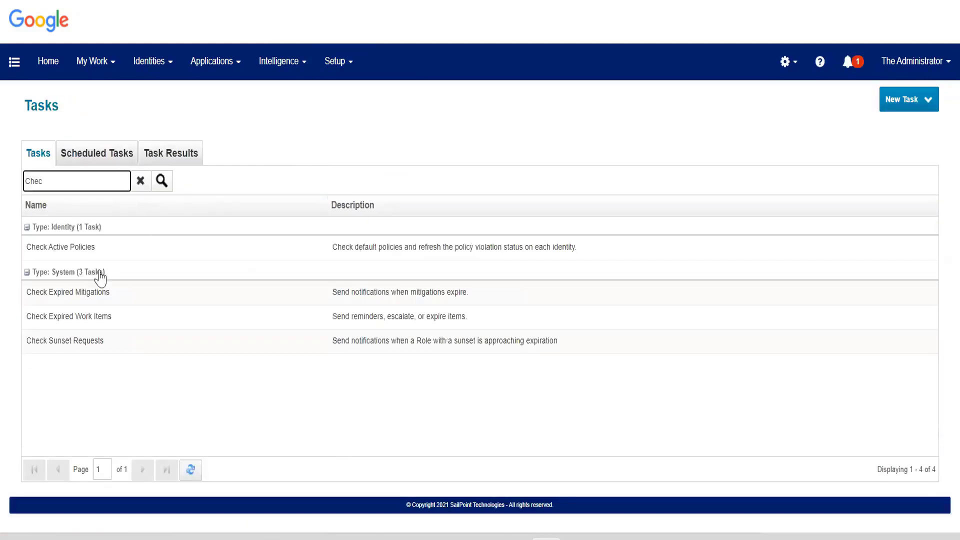
left_click(78, 253)
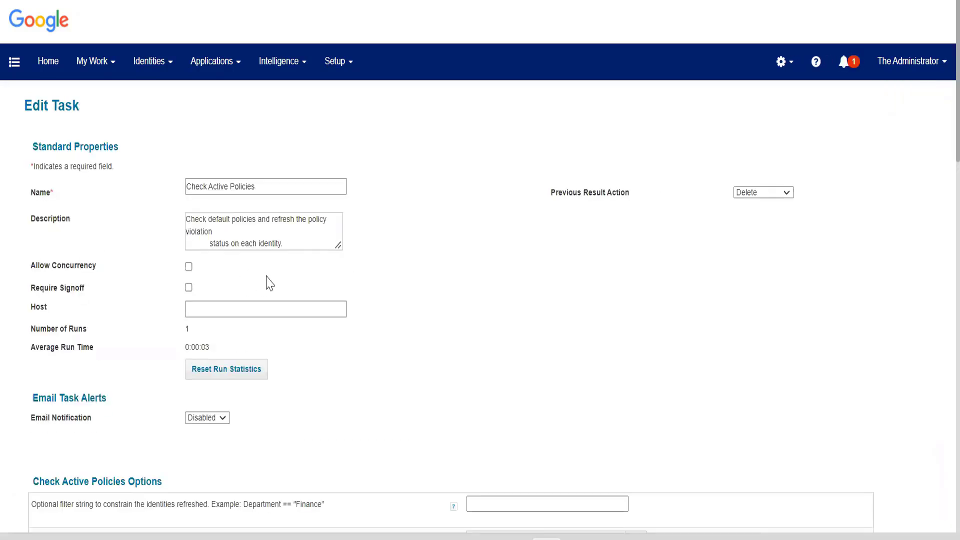
Review the Trakk SOD Edit Policy page down to its SOD Policy Rules.
scroll(406, 292, "down", 3)
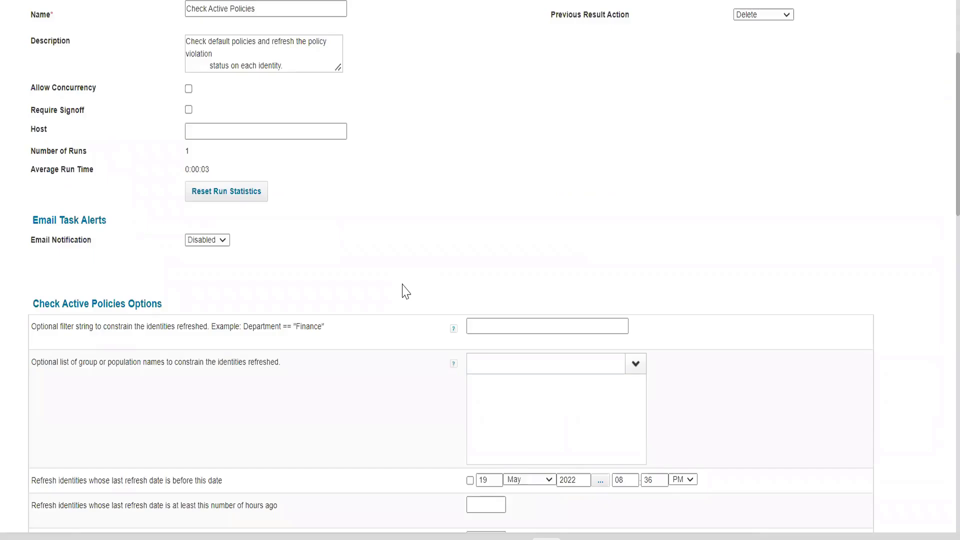
scroll(406, 291, "down", 3)
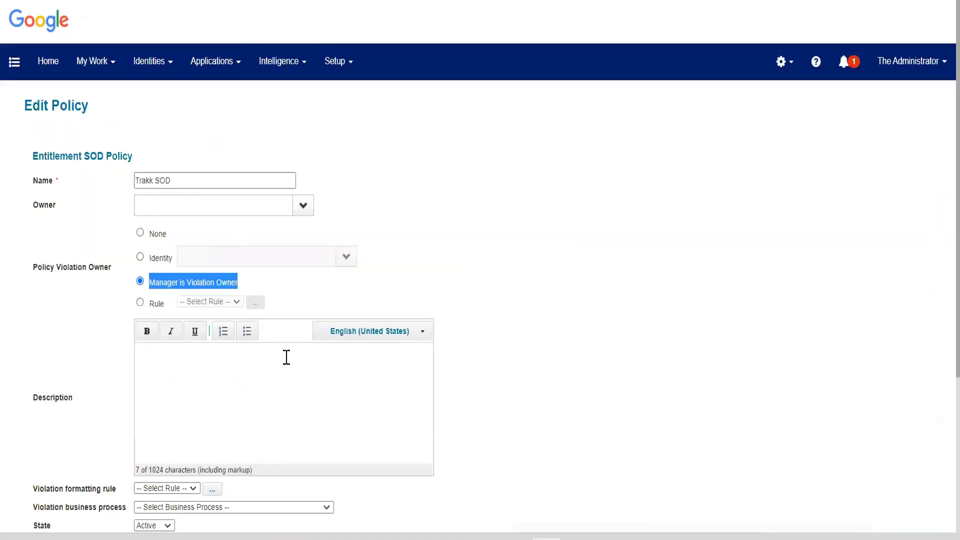
scroll(286, 357, "down", 4)
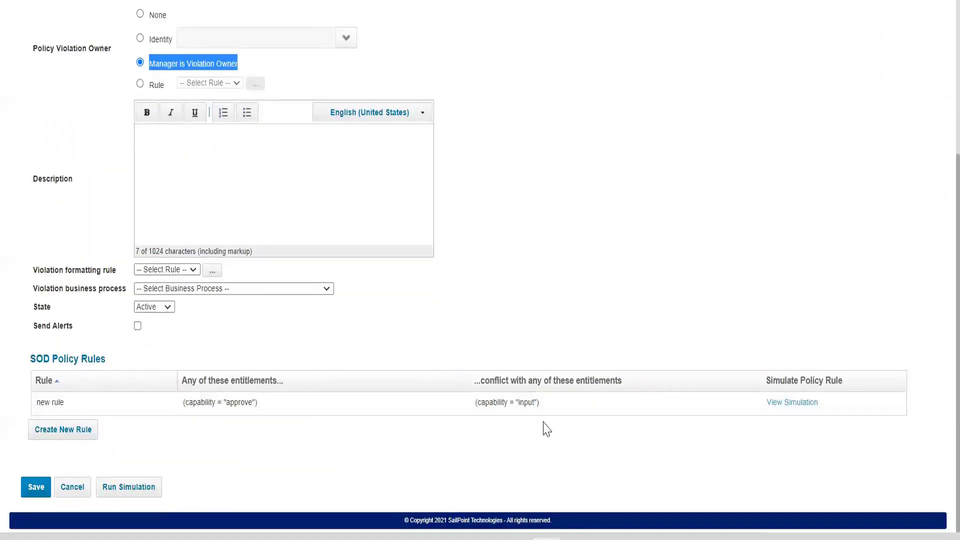
left_click(500, 198)
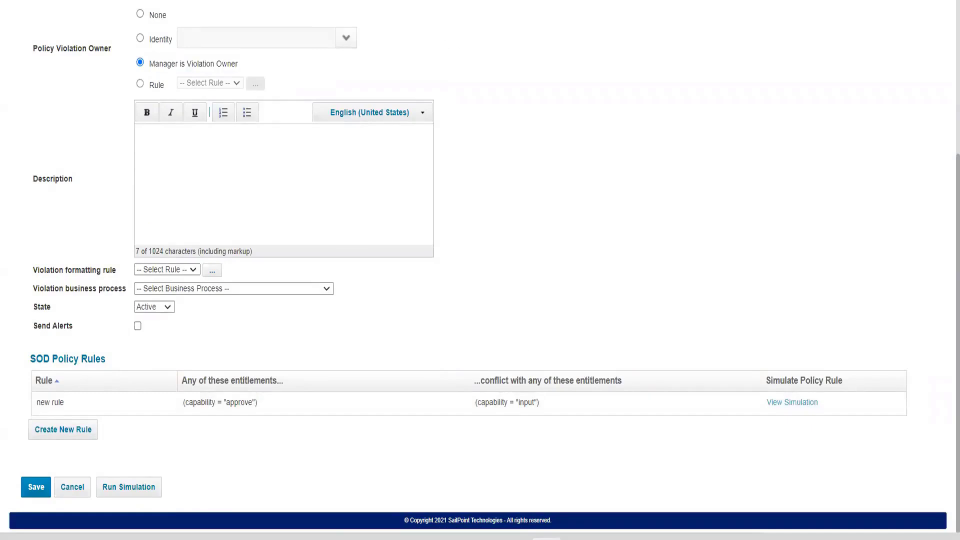
scroll(419, 103, "up", 2)
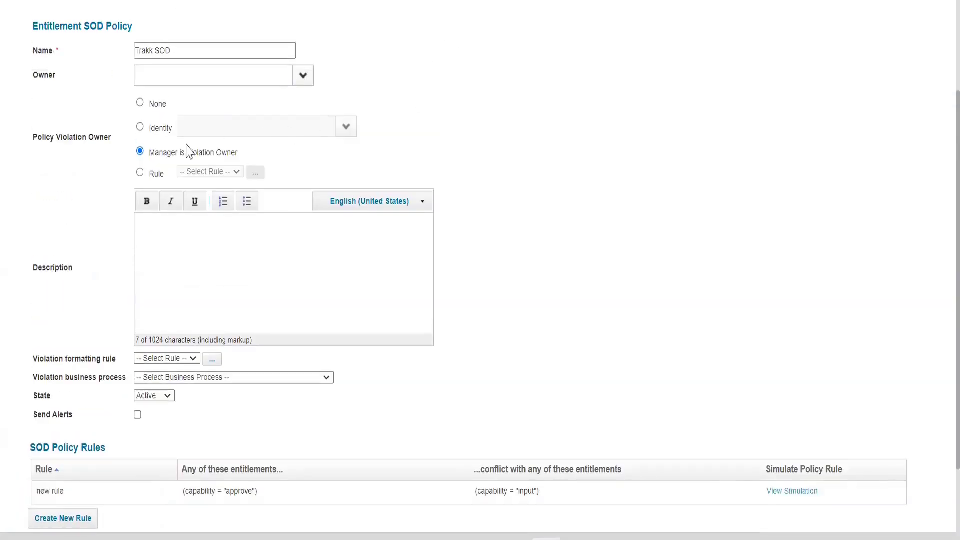